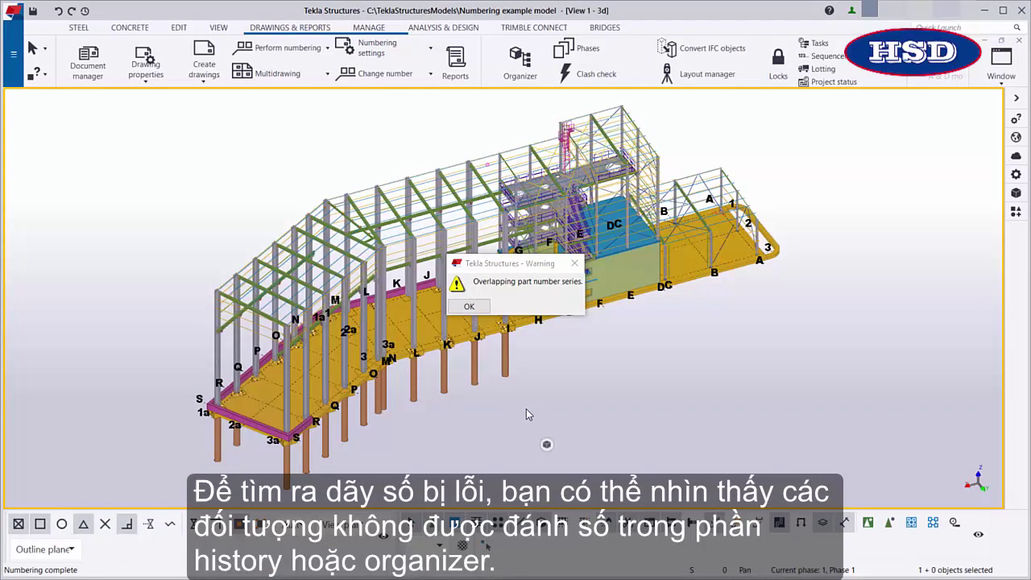
- Dismiss the overlapping part number series warning and open the numbering history log
click(472, 306)
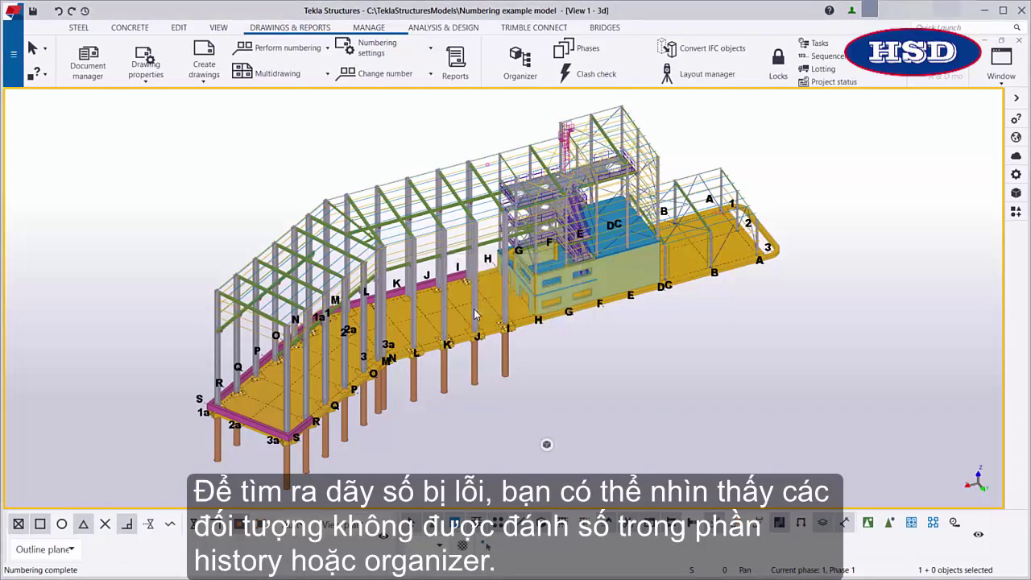
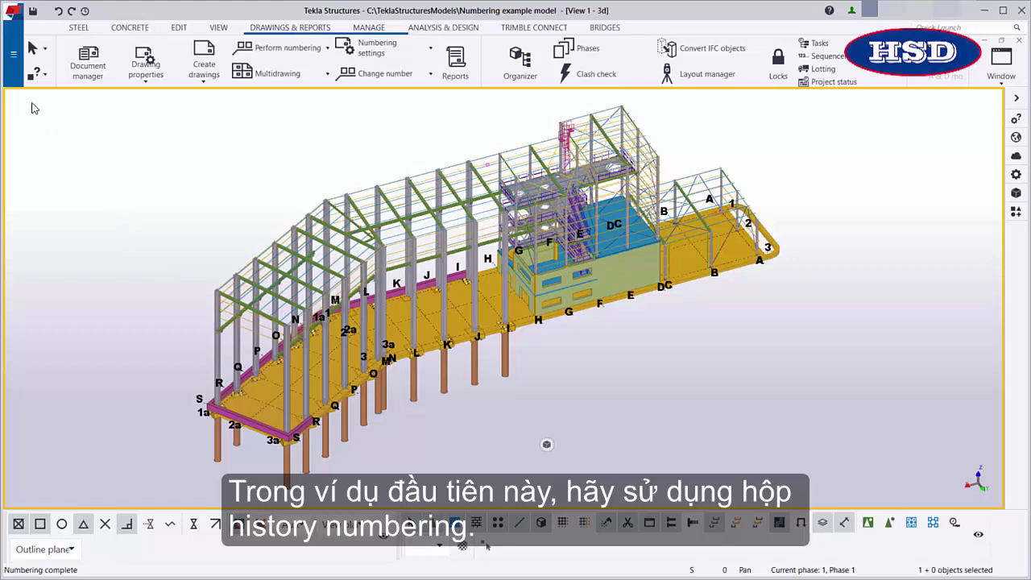
click(17, 84)
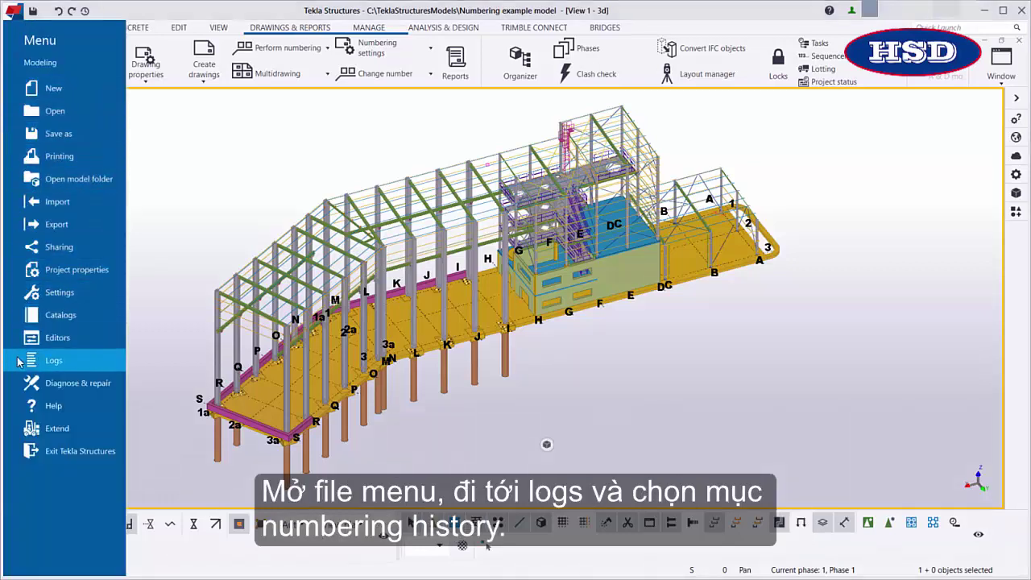
click(46, 361)
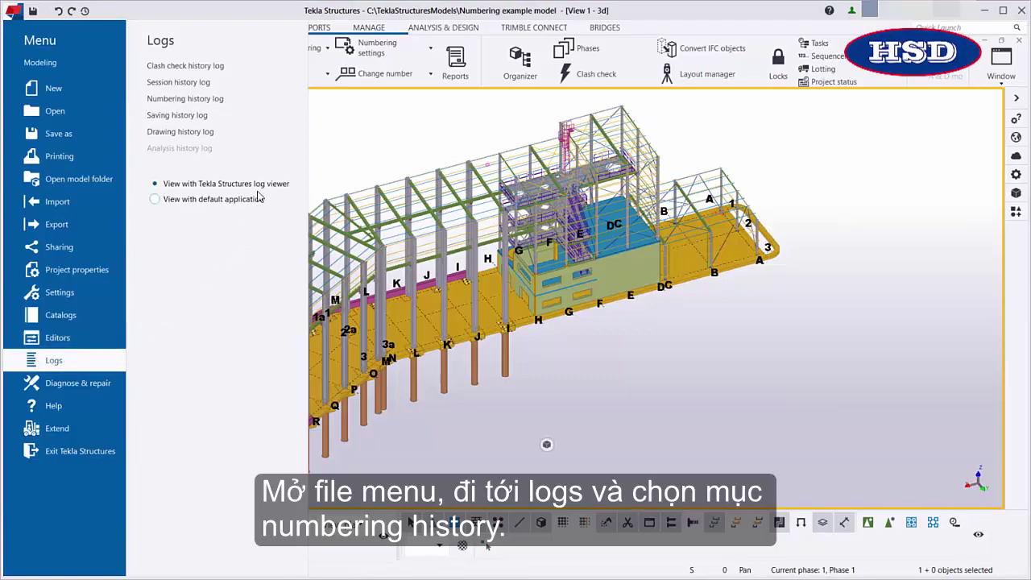
click(265, 100)
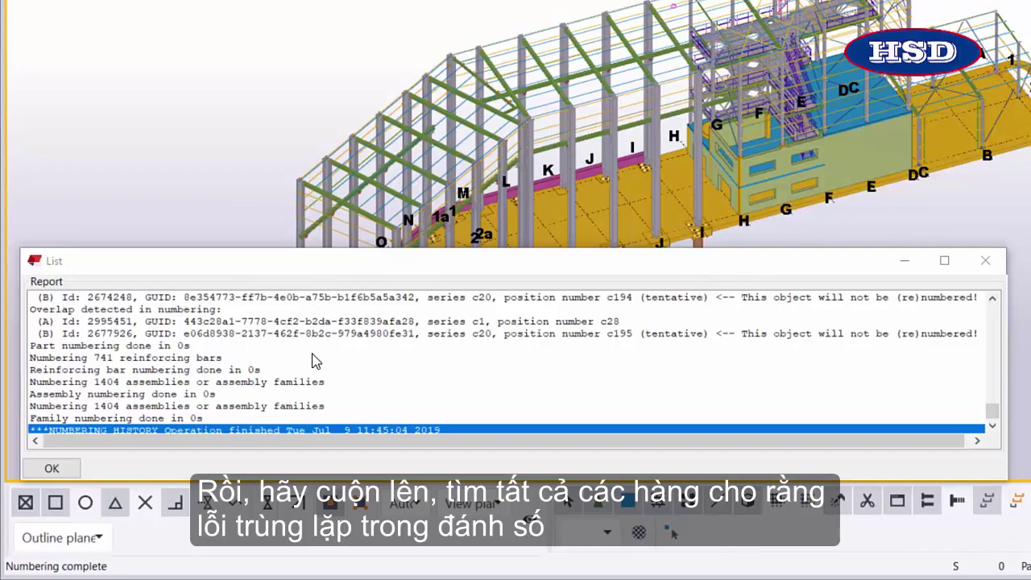
- Find the overlap entries of the latest numbering run and highlight the objects of the first two overlaps in the model
scroll(314, 361, up, 7)
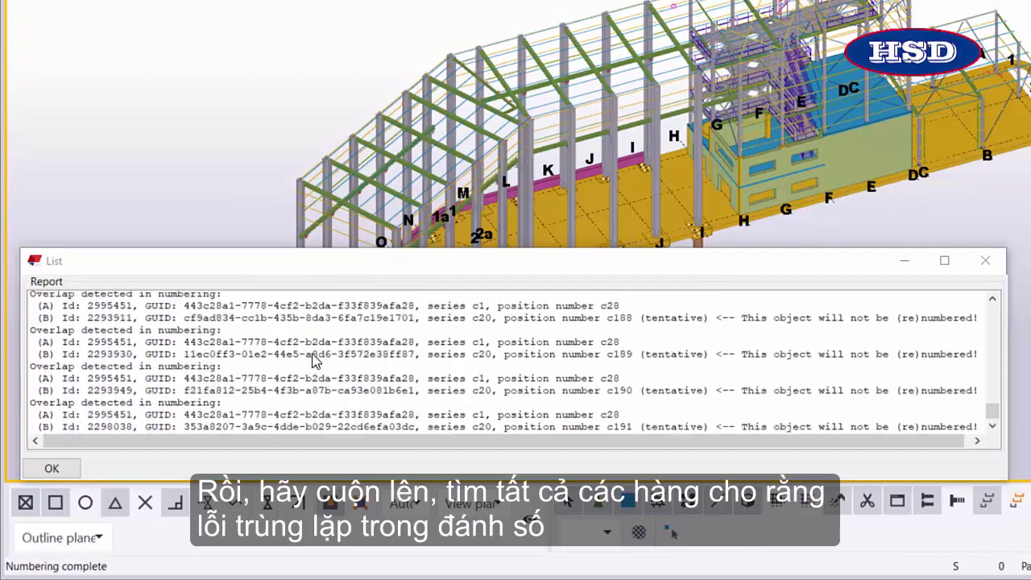
scroll(314, 361, up, 7)
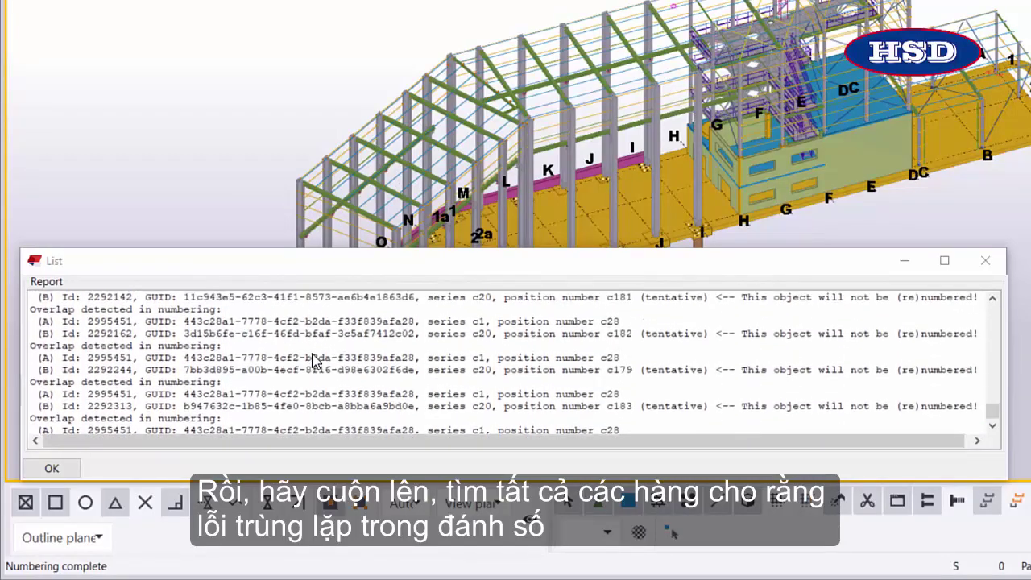
scroll(314, 361, up, 8)
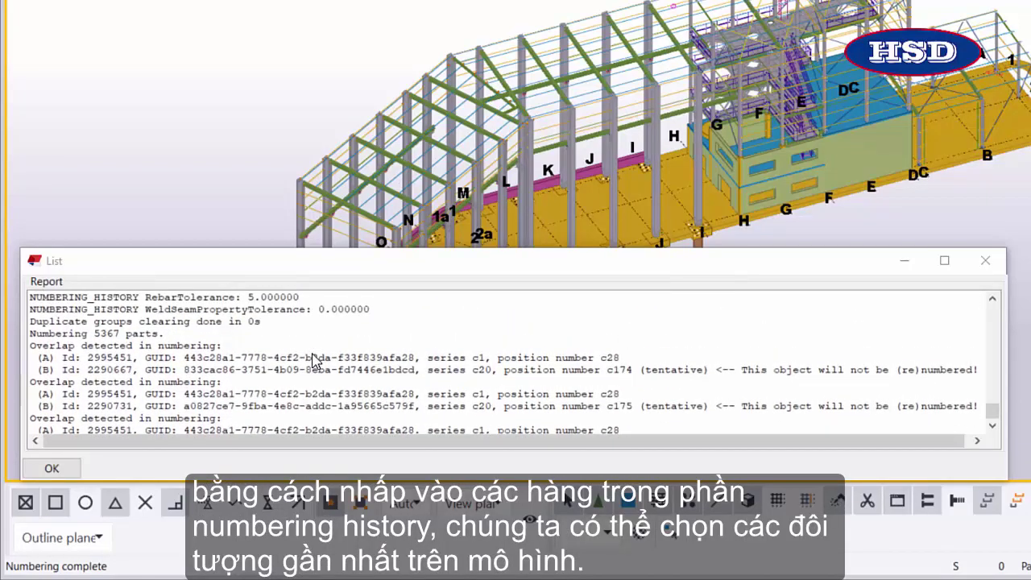
click(314, 358)
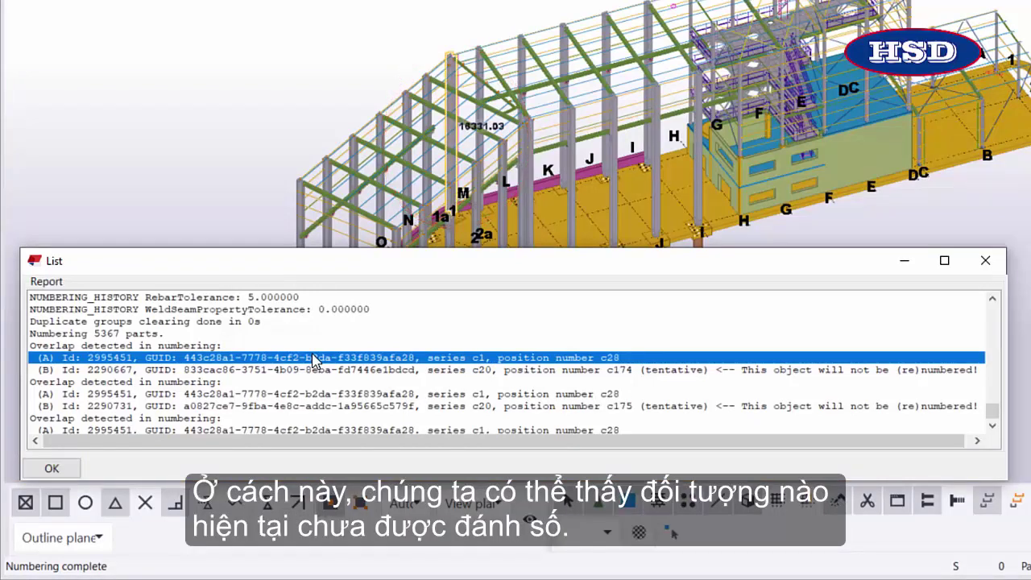
click(315, 370)
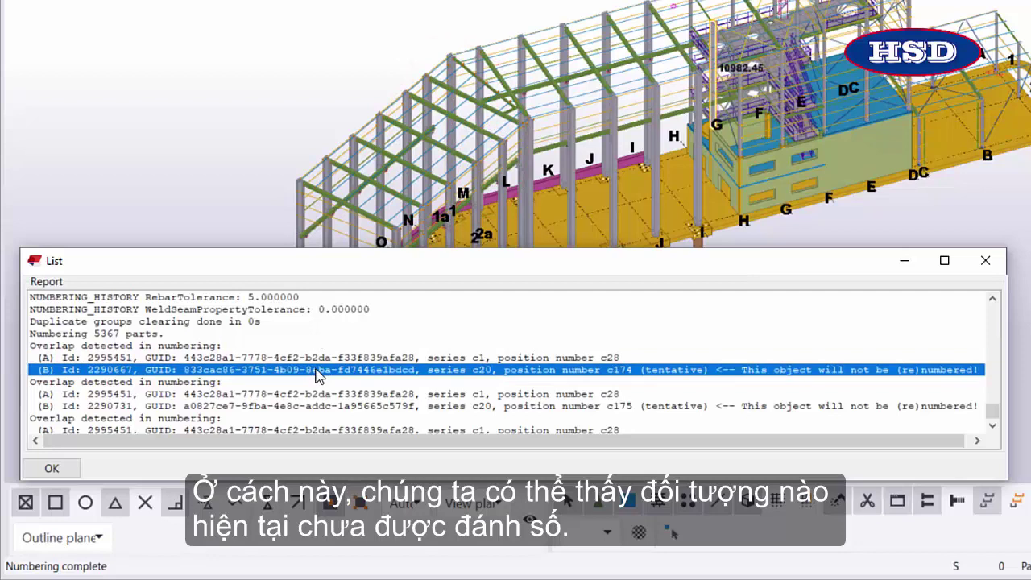
click(318, 408)
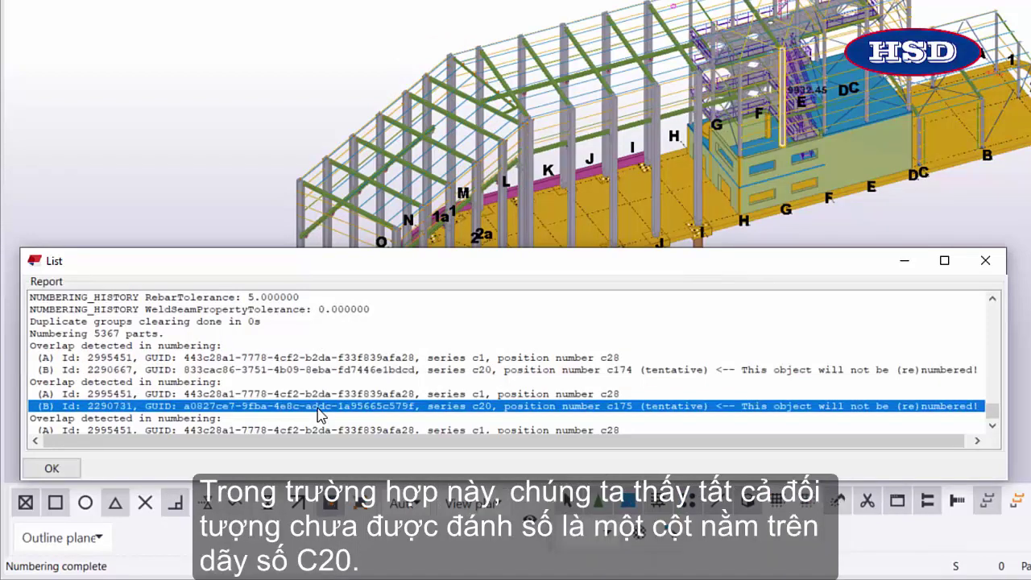
- Review the remaining overlap entries for the number series of the unnumbered objects, and close the log
scroll(318, 413, down, 6)
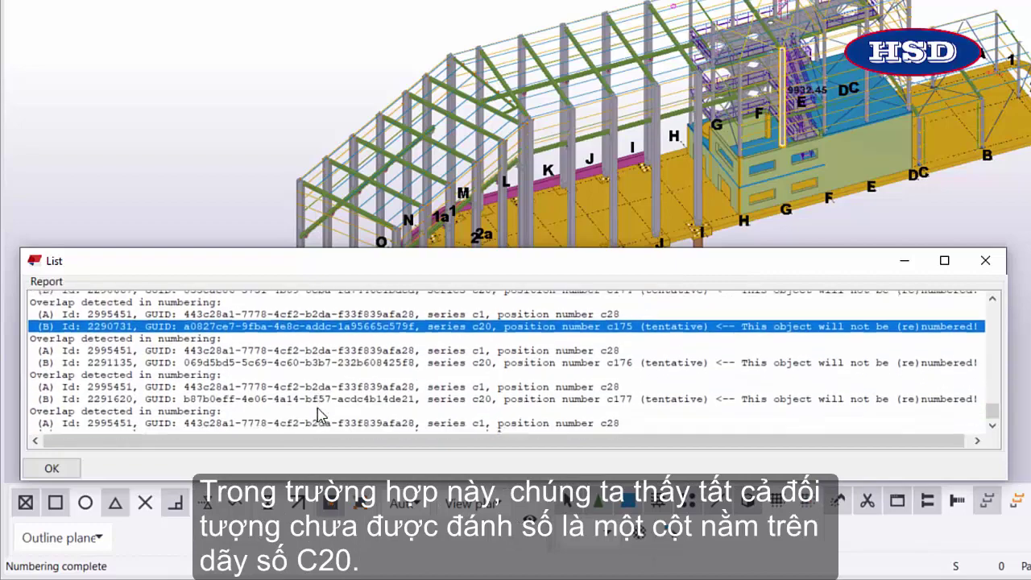
scroll(318, 414, down, 5)
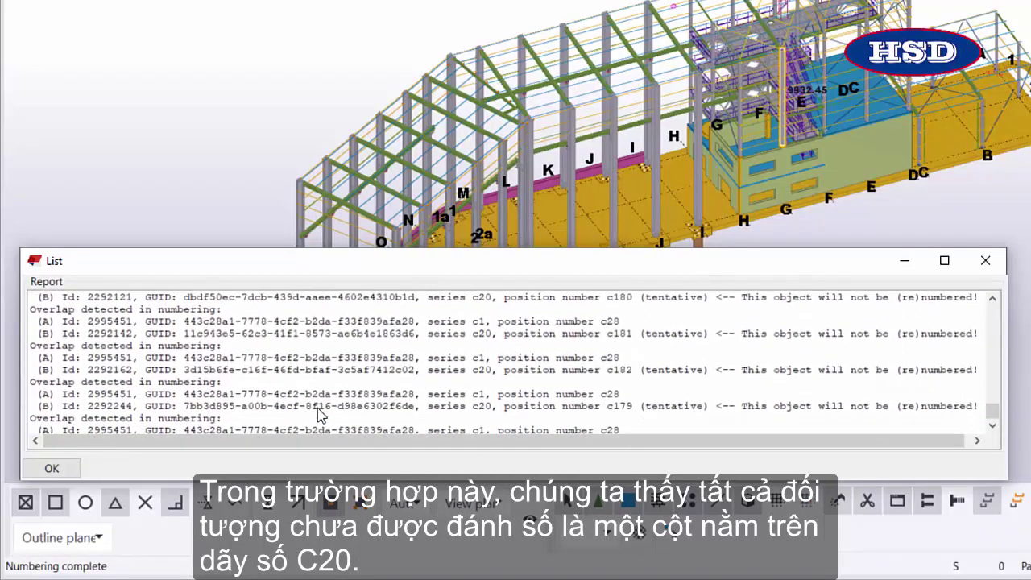
scroll(318, 413, down, 7)
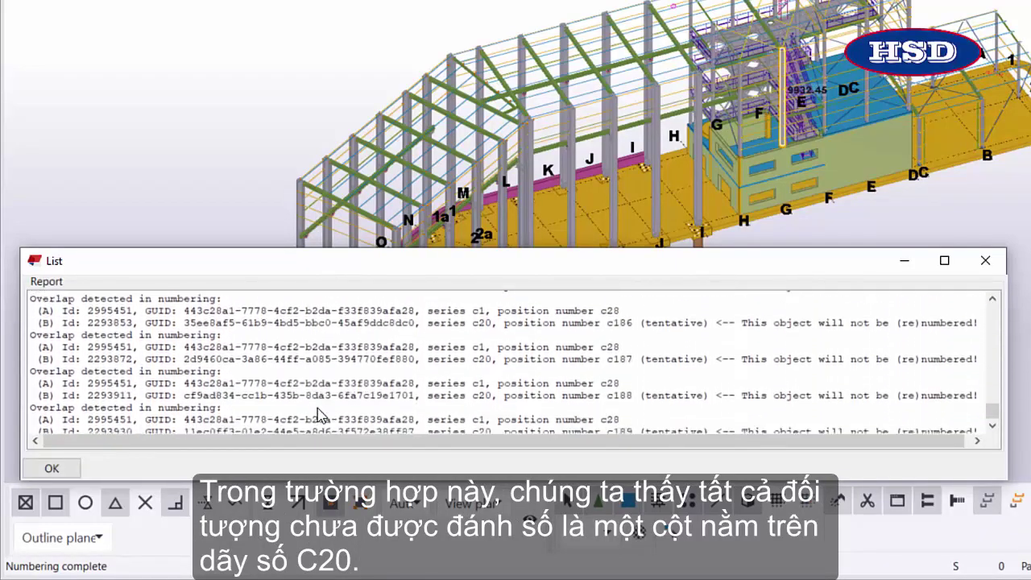
scroll(318, 413, down, 7)
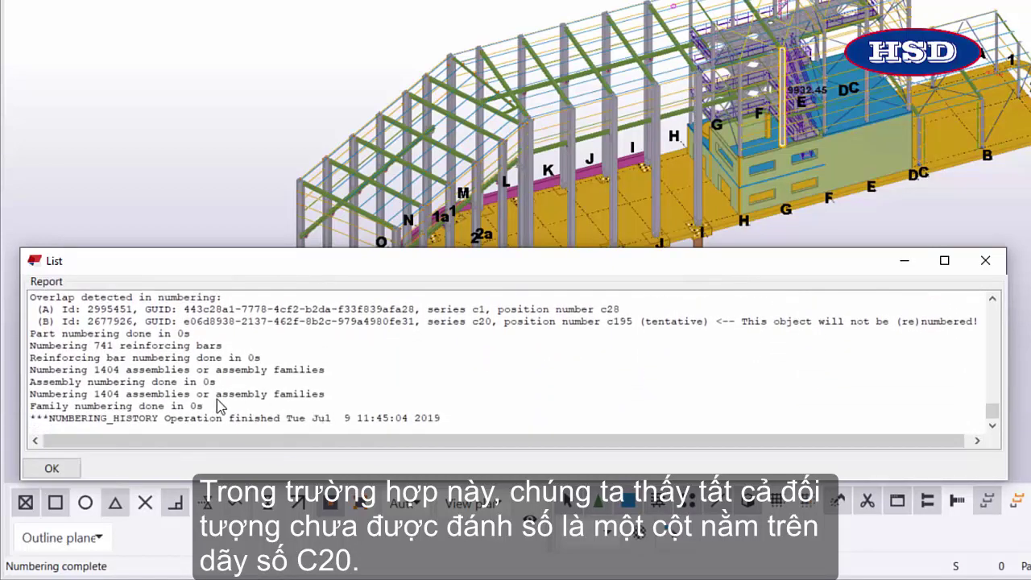
click(53, 469)
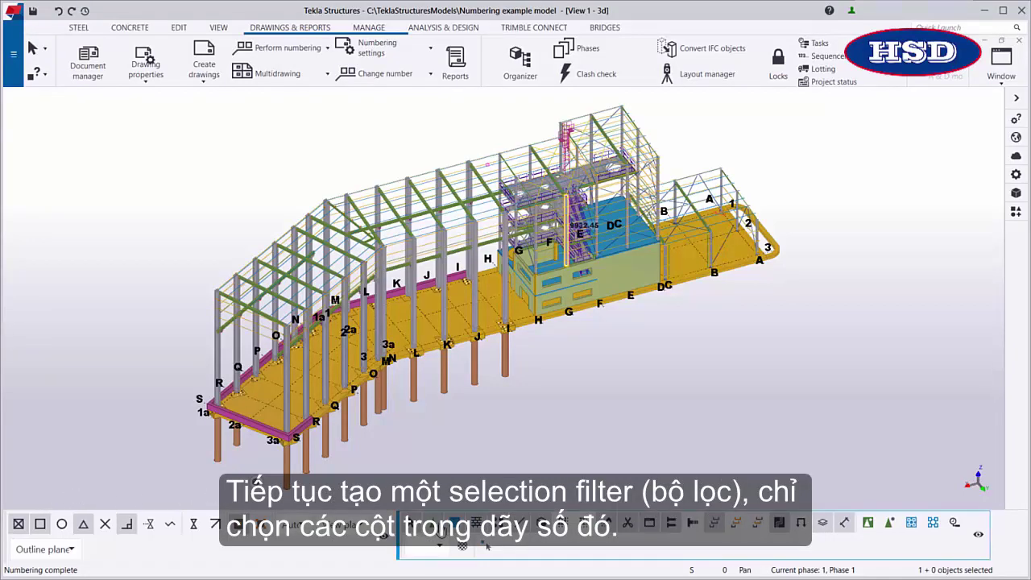
- Create a new selection filter and save it as Numbering_series_c20
click(462, 547)
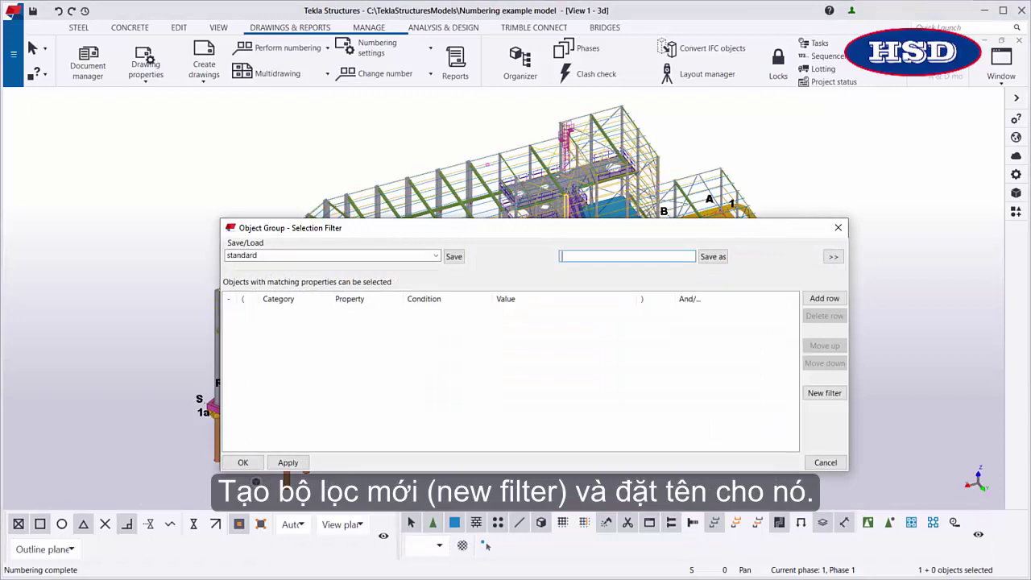
click(824, 393)
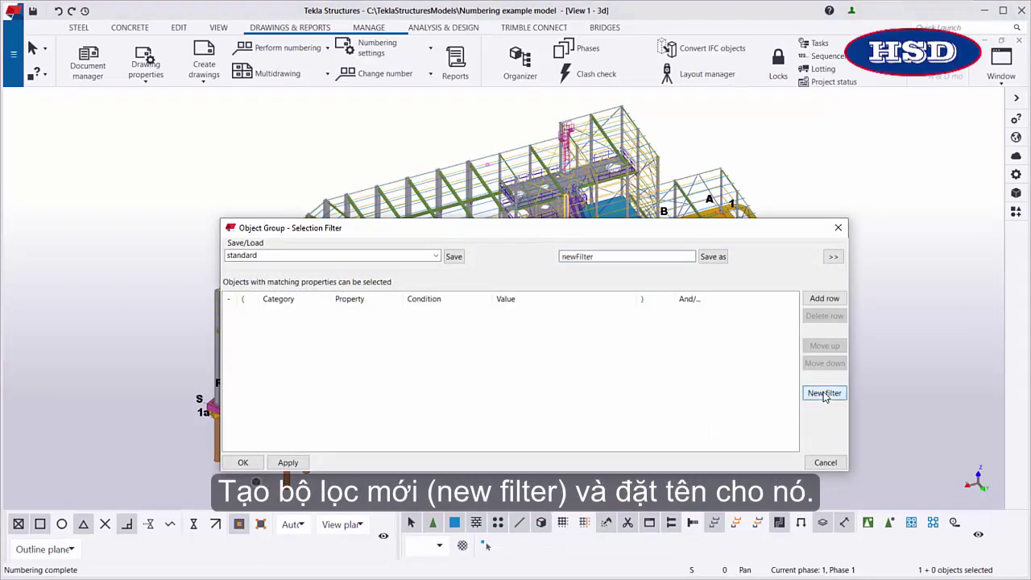
click(650, 258)
key(BackSpace)
key(BackSpace)
text(Numbering_series_c20)
click(712, 257)
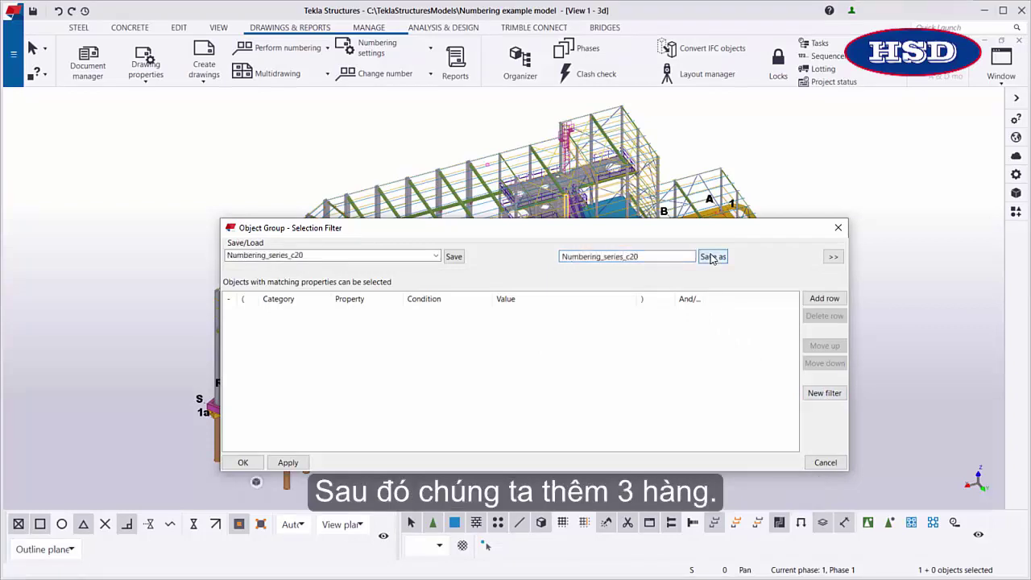
- Add a first filter row that limits the selection to parts whose Prefix equals c
click(816, 299)
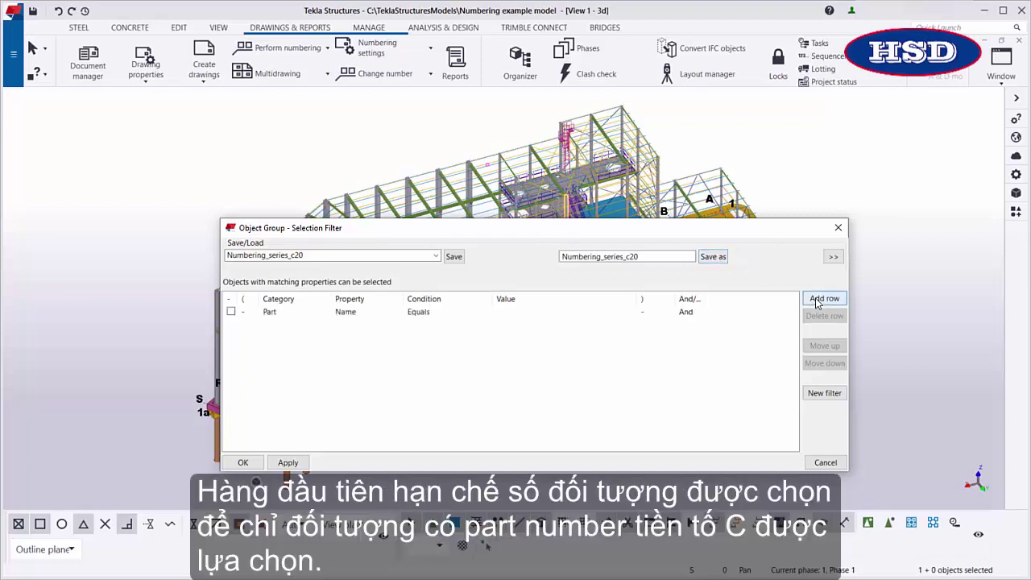
click(380, 316)
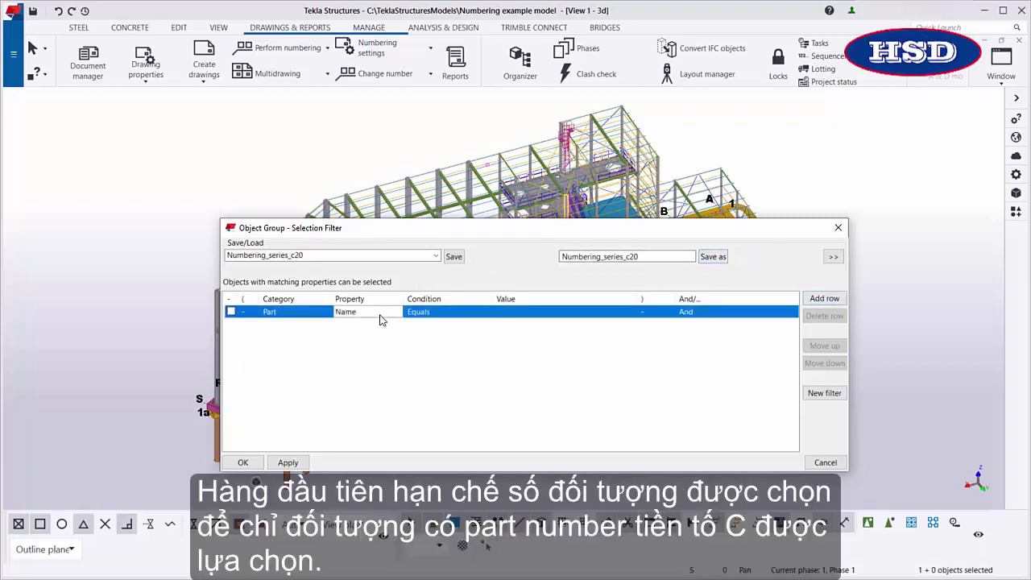
click(381, 317)
click(396, 312)
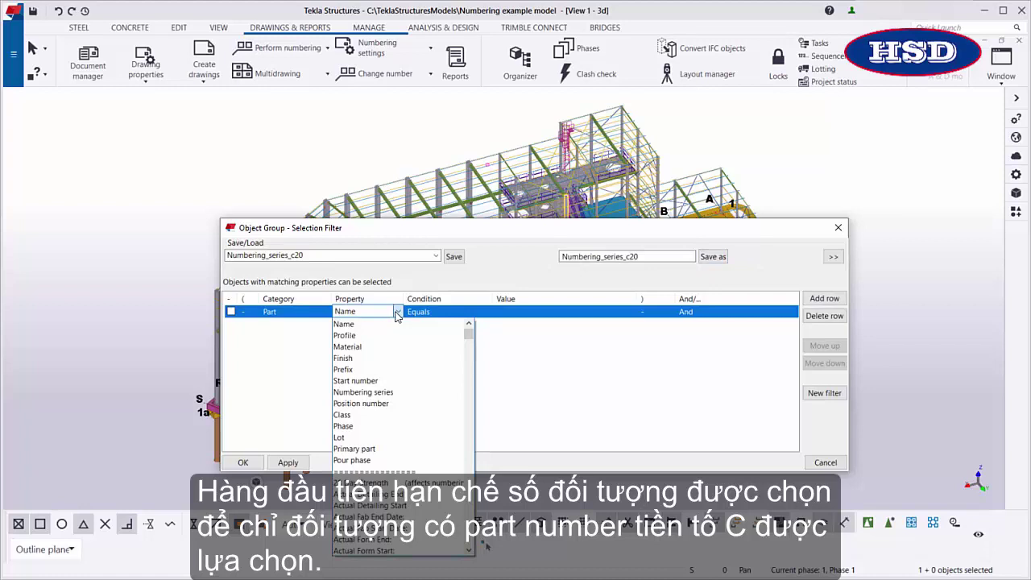
click(395, 369)
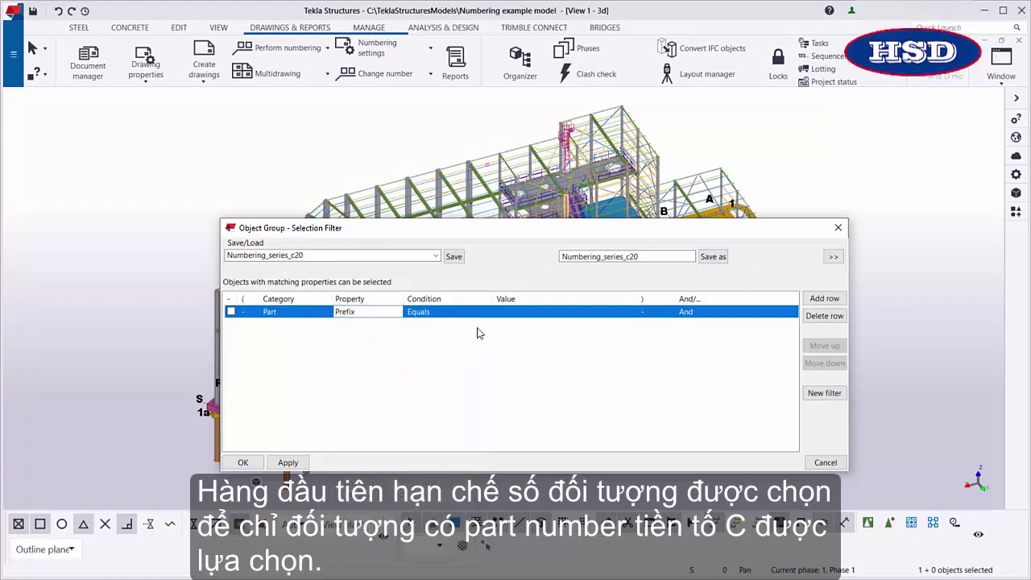
click(516, 318)
text(c)
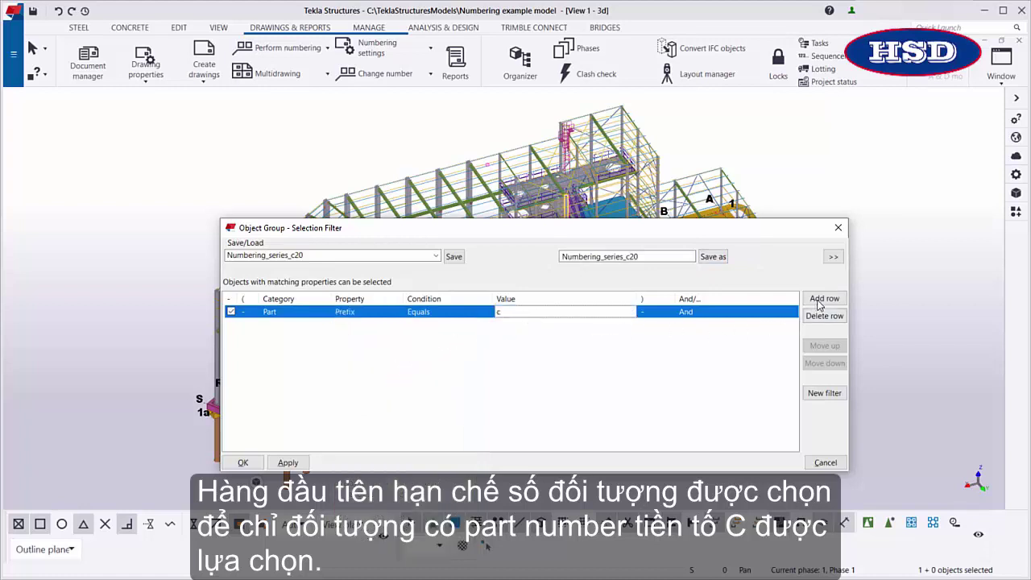
- Add a second filter row that requires the part's Start number to equal 20
click(820, 299)
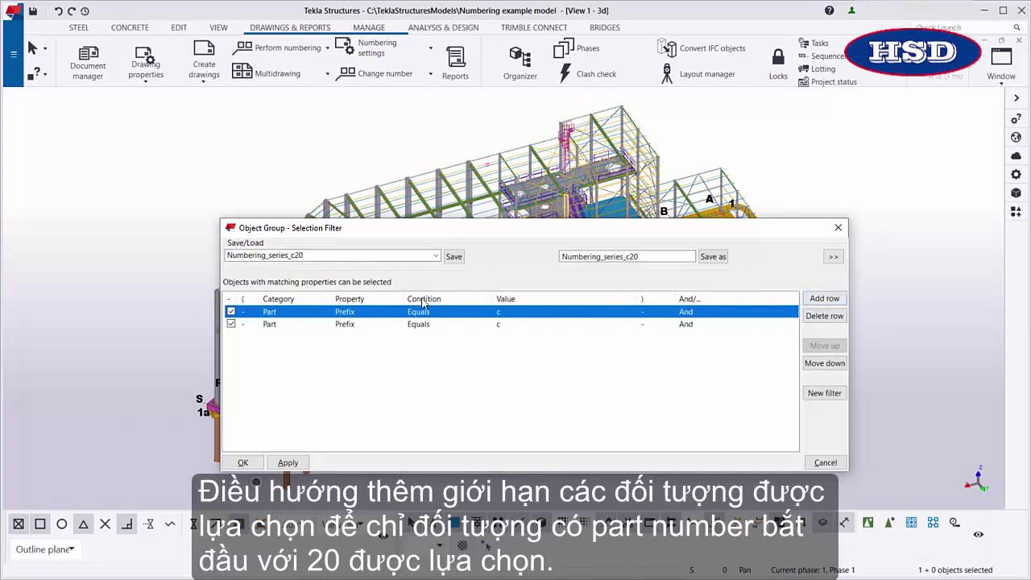
click(390, 327)
click(396, 325)
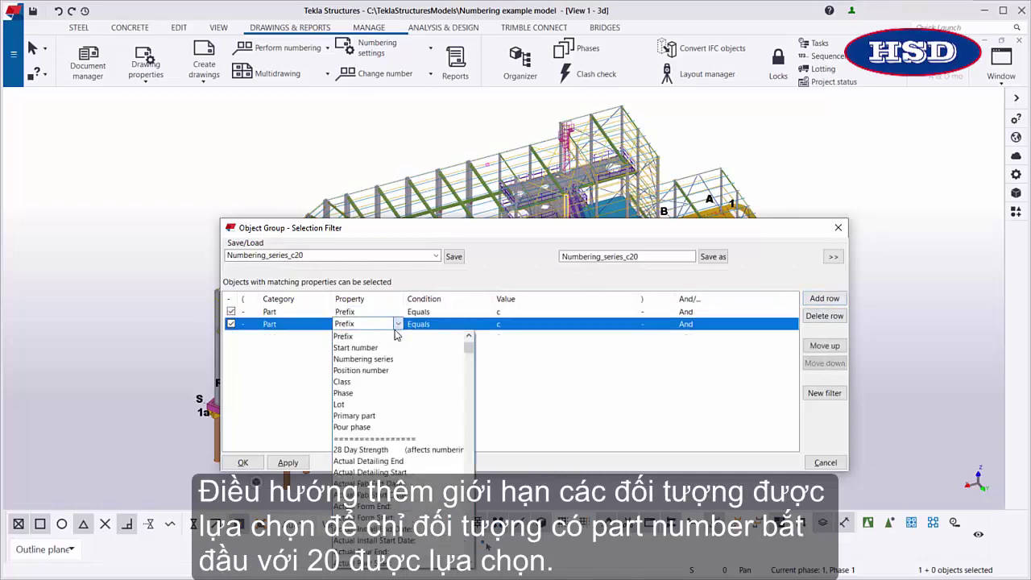
click(396, 347)
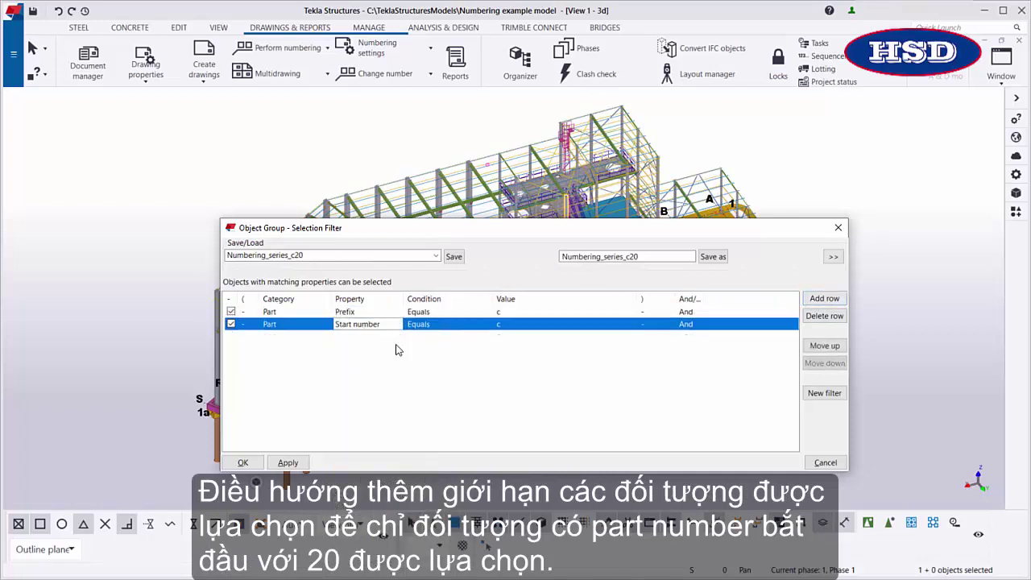
click(530, 330)
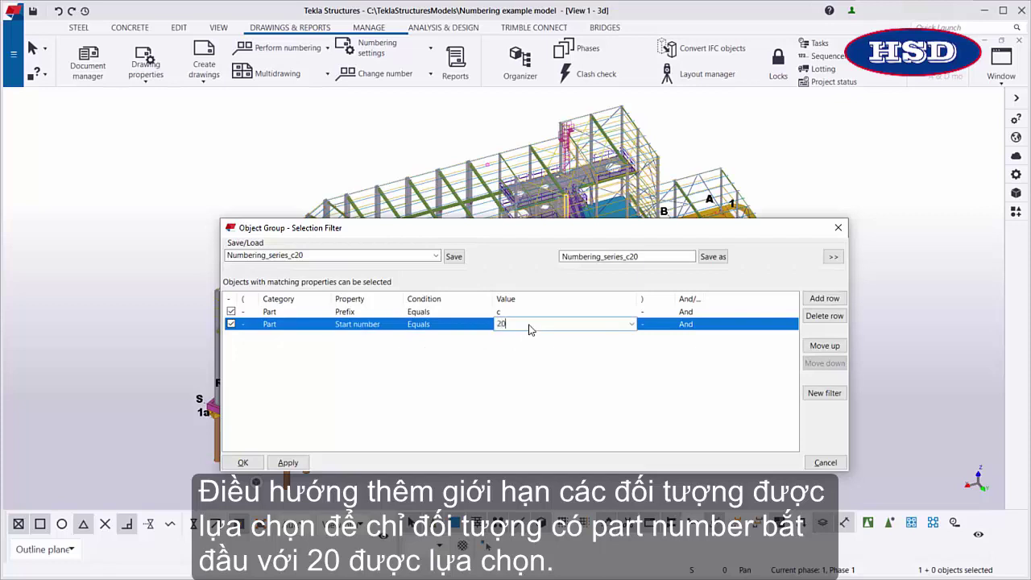
text(20)
key(Return)
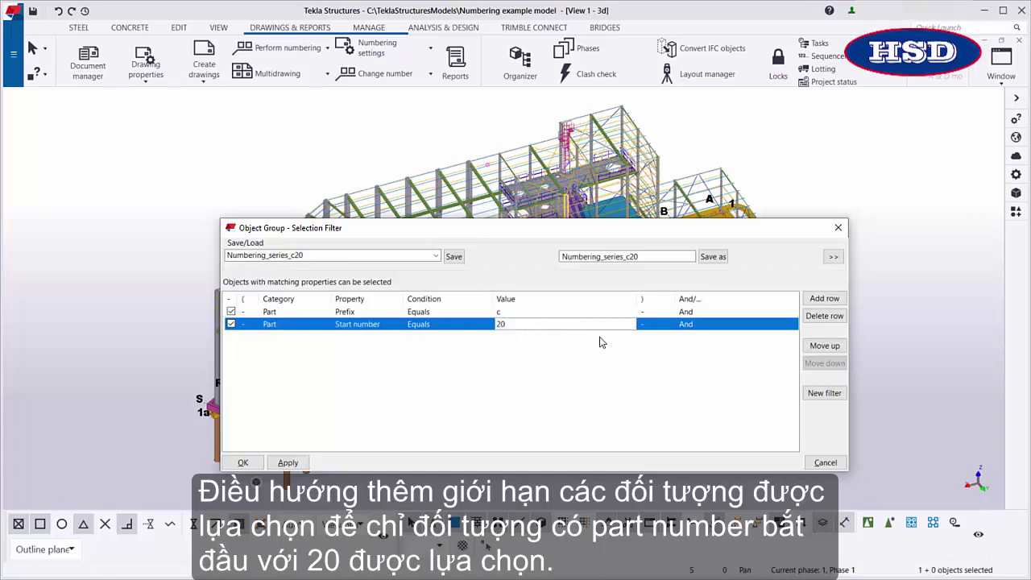
- Add a third filter row that requires the object's Object type to equal Part, then save the filter and close its settings
click(818, 299)
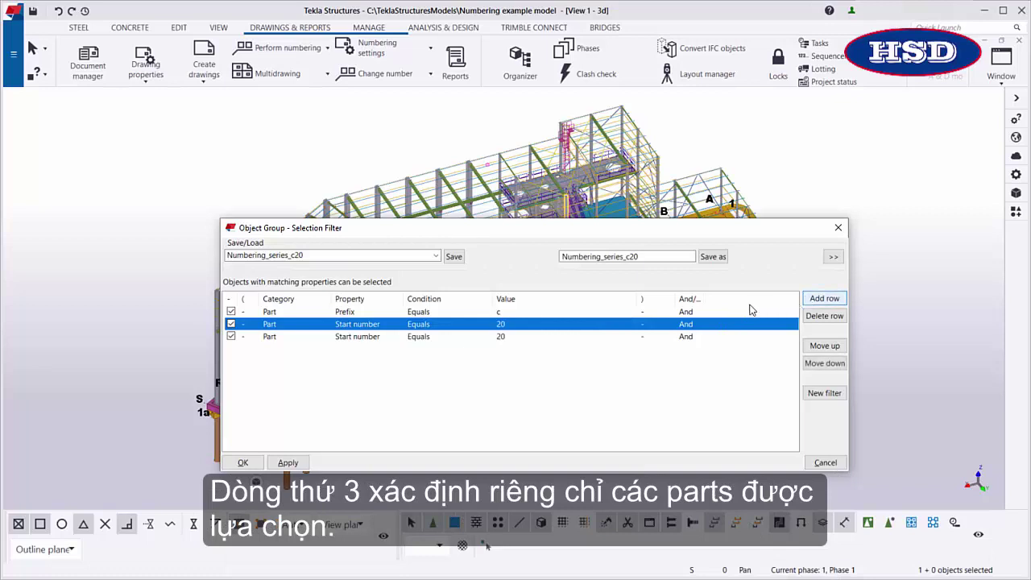
click(318, 338)
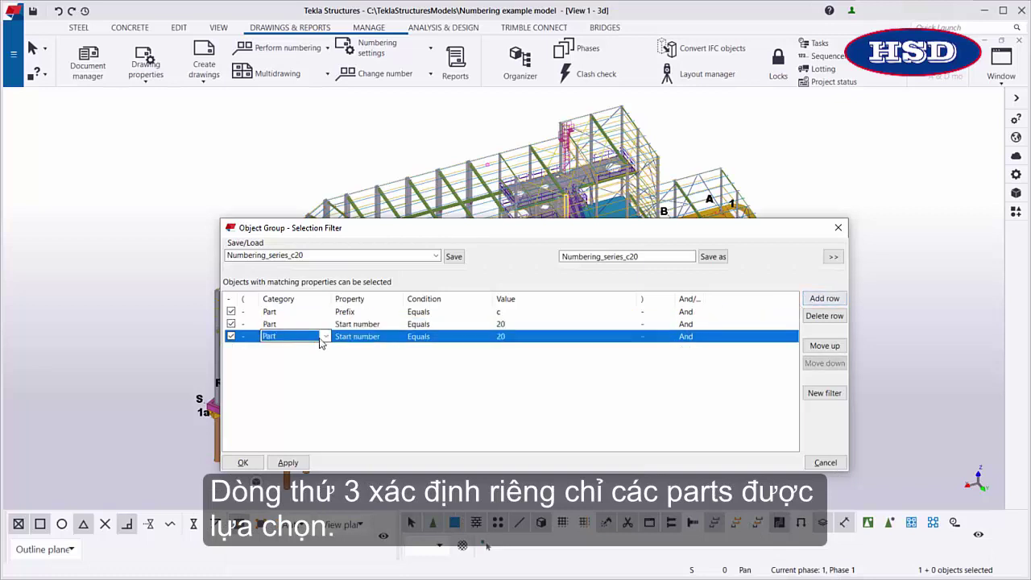
click(325, 336)
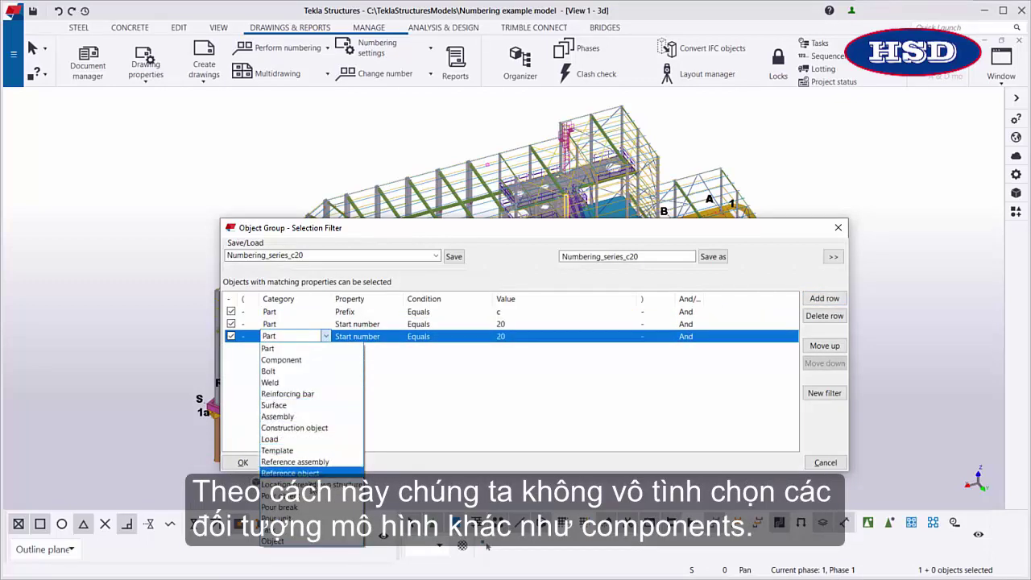
click(313, 541)
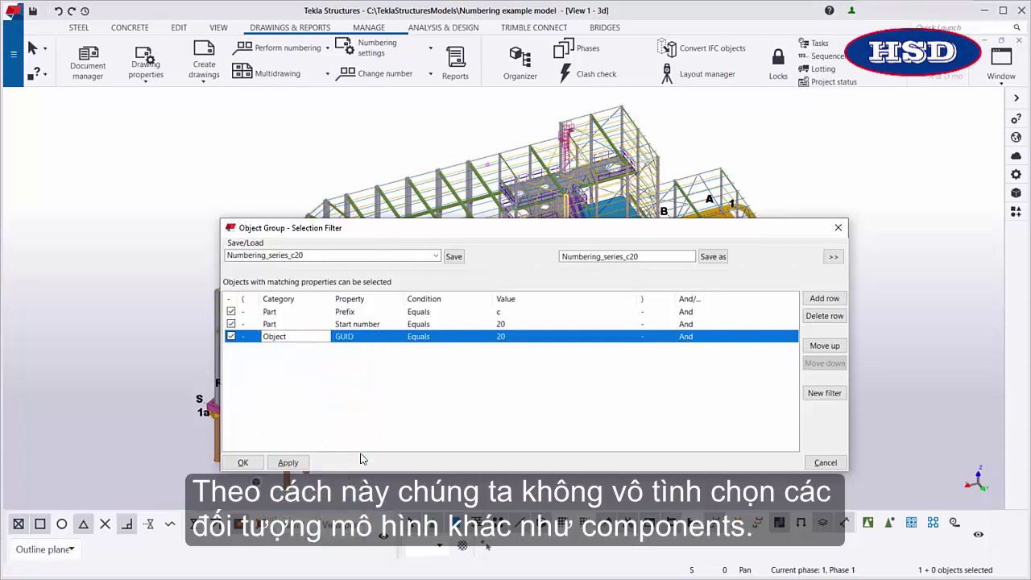
click(395, 337)
click(397, 336)
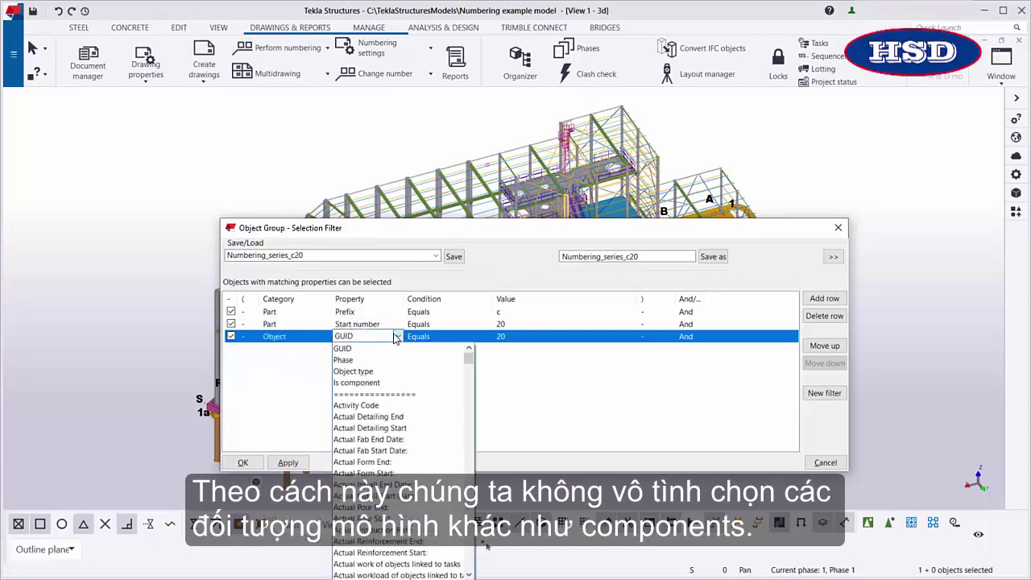
click(383, 372)
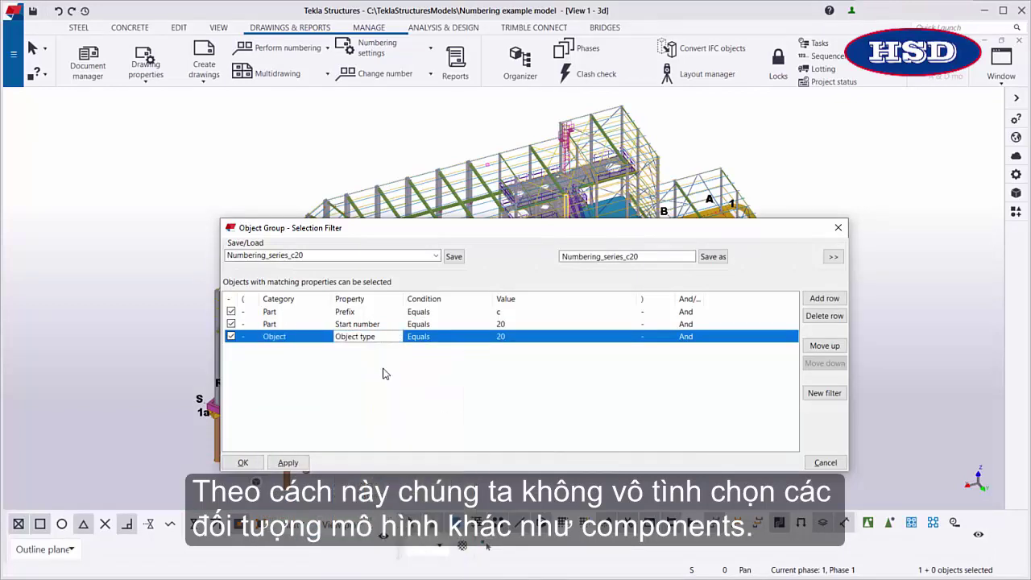
click(522, 337)
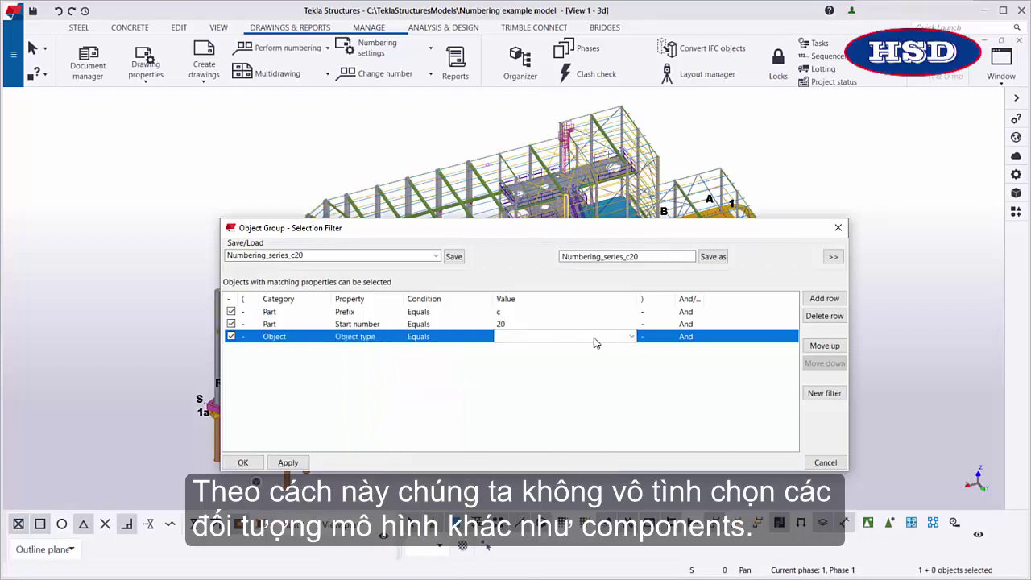
click(629, 339)
click(610, 386)
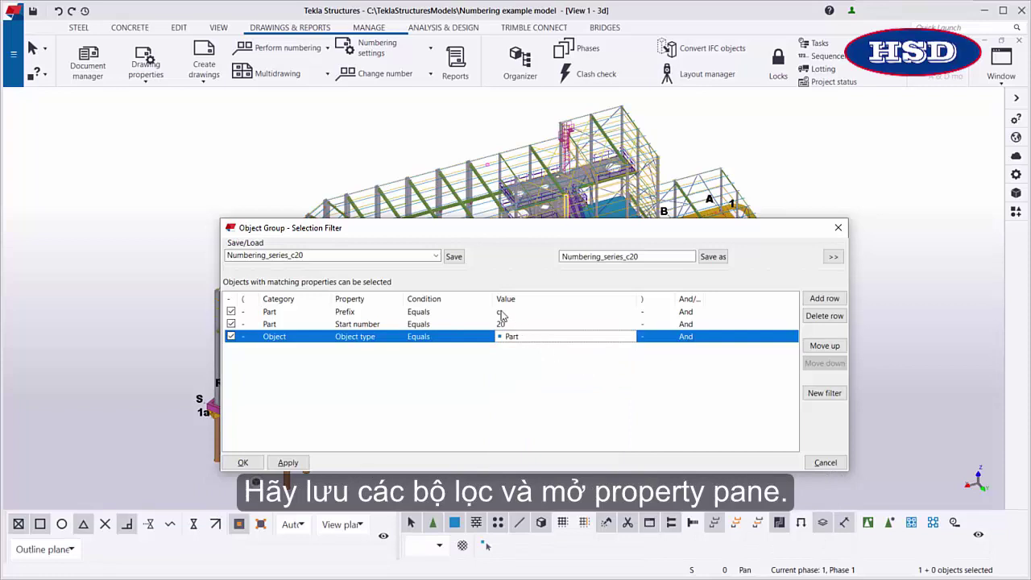
click(453, 257)
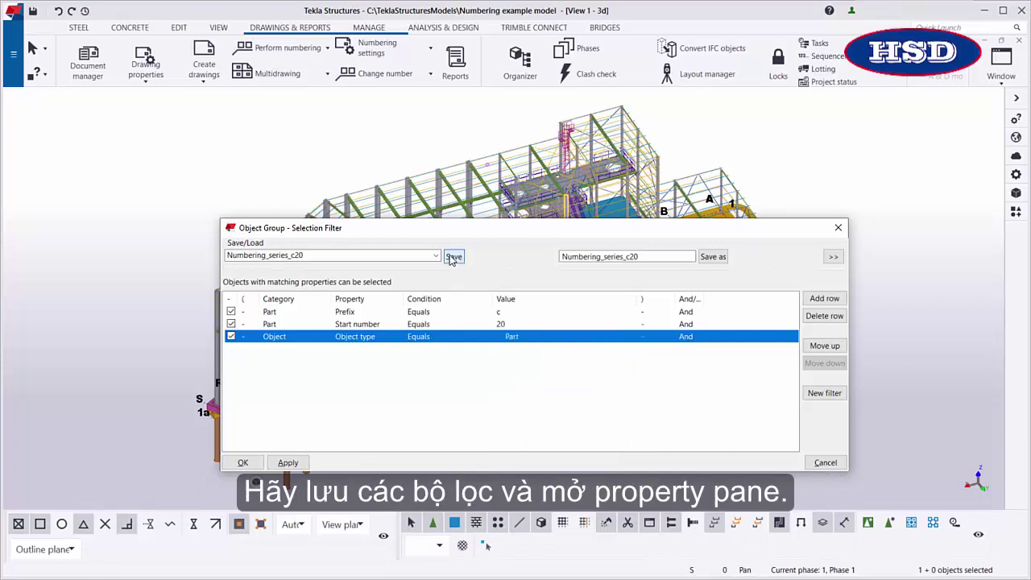
click(243, 464)
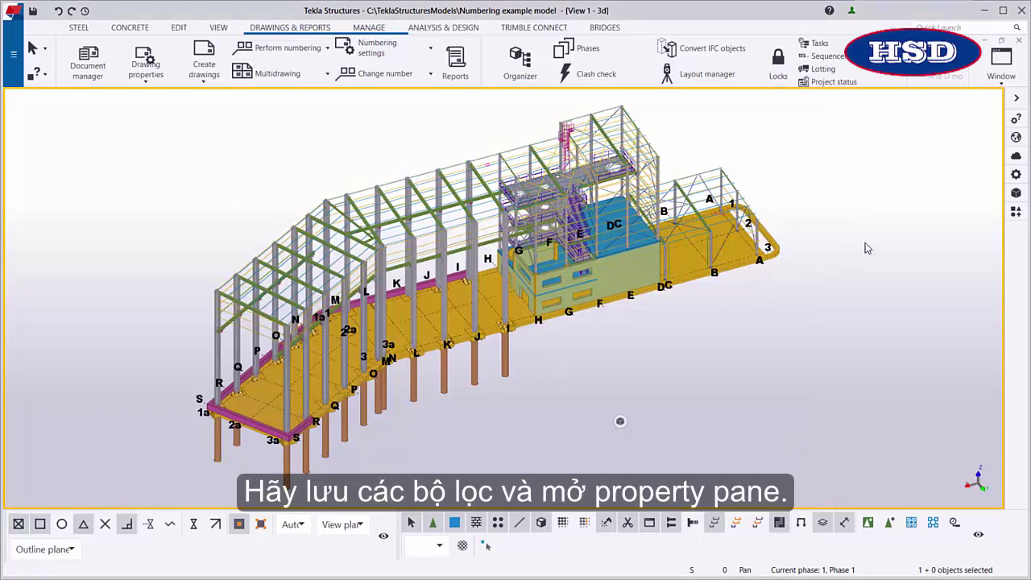
- Show the object properties, activate the Numbering_series_c20 selection filter, and select the matching columns across the whole model
click(1016, 174)
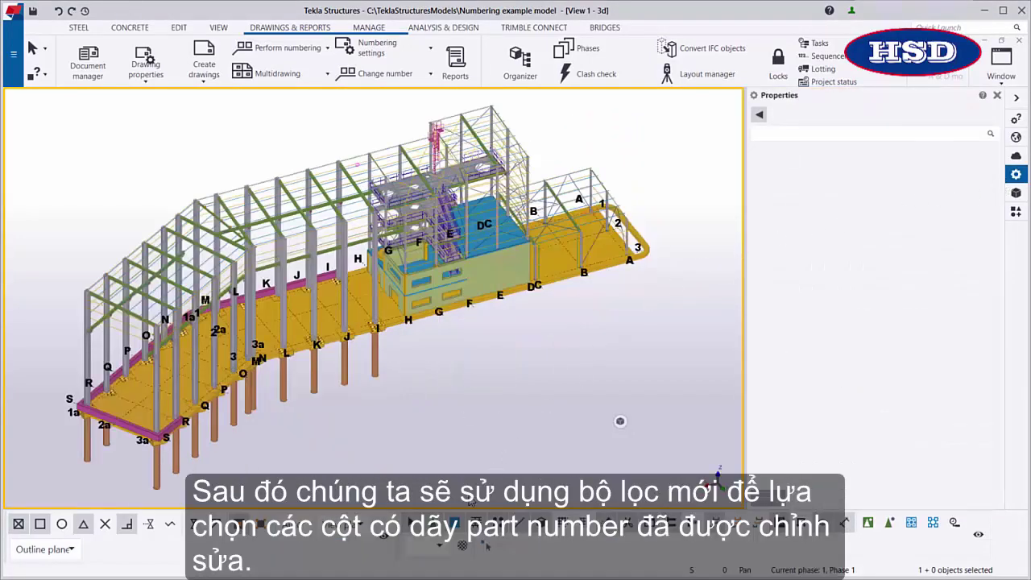
click(444, 547)
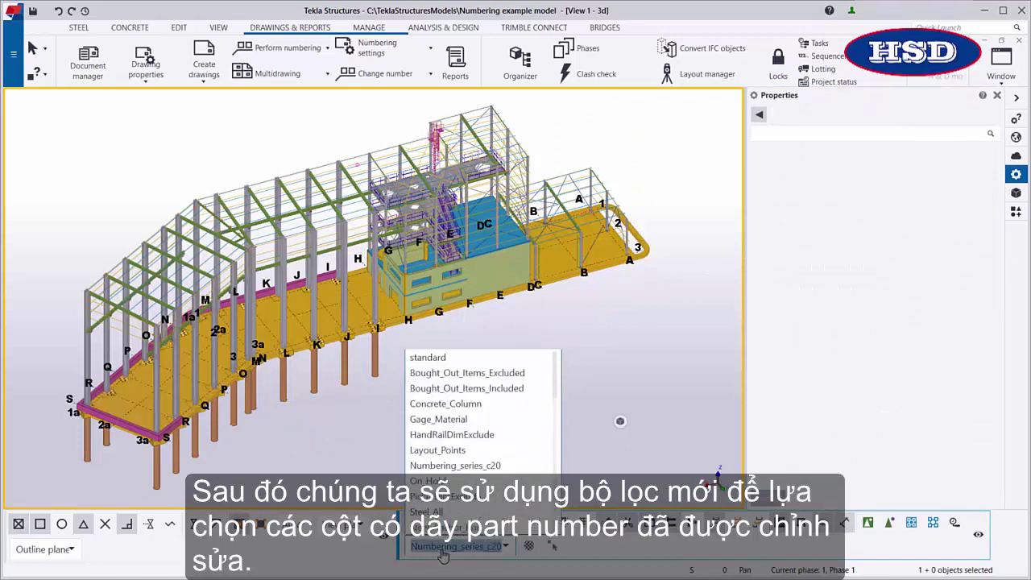
click(469, 467)
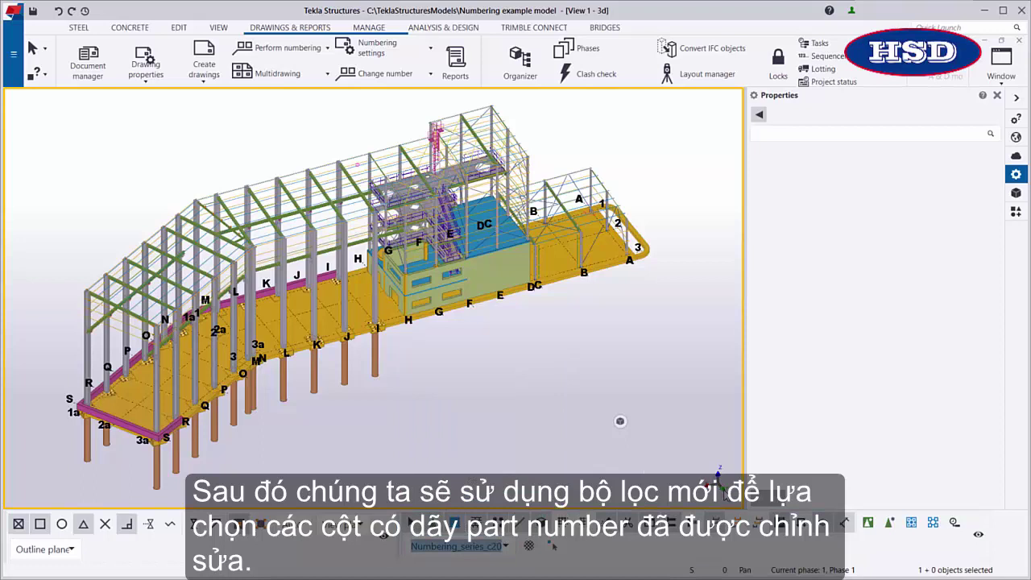
drag(725, 491, 80, 106)
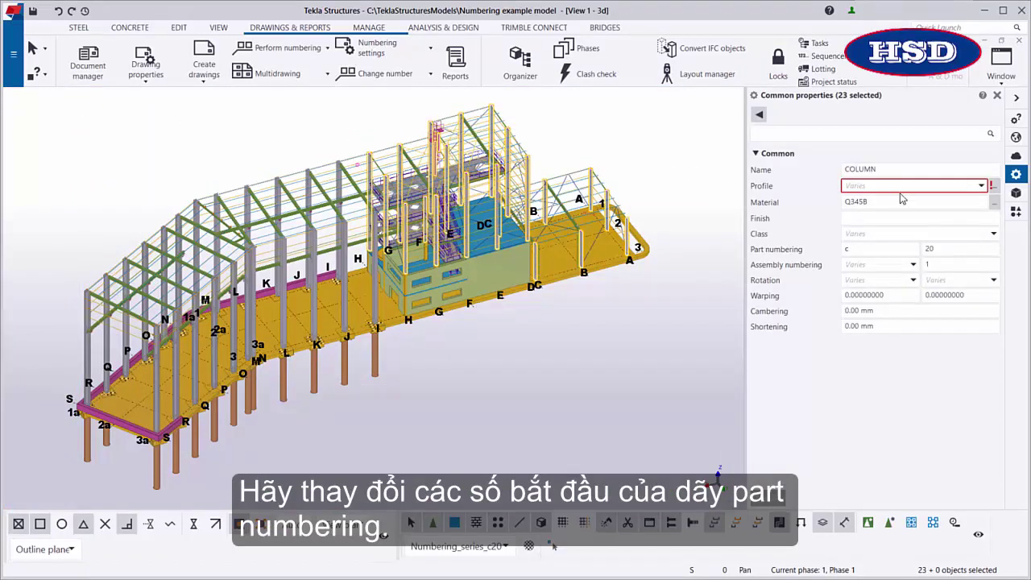
- Set the selected columns' part numbering start number to 200 and number the series of the selected objects
click(945, 248)
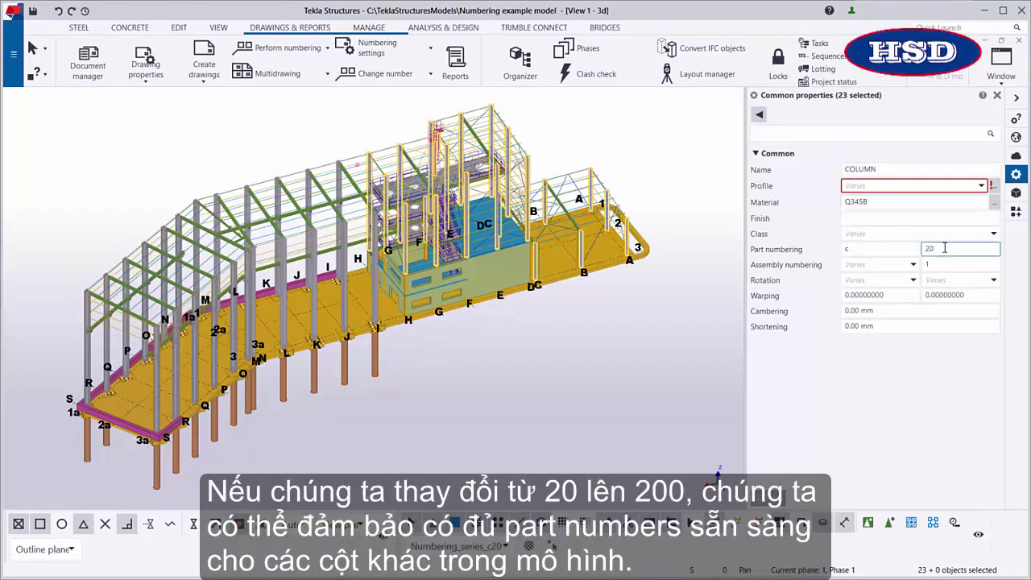
text(0)
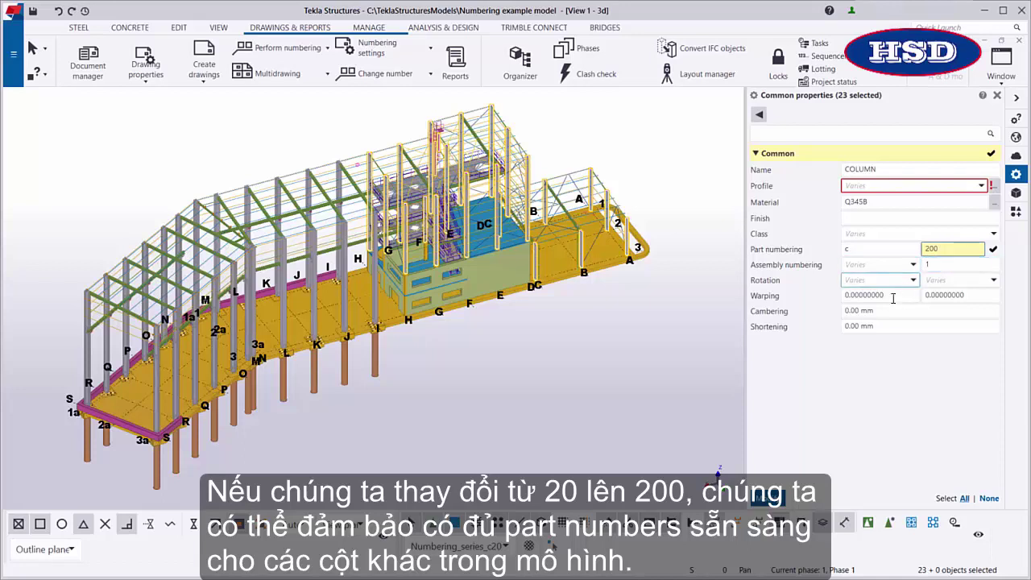
click(769, 500)
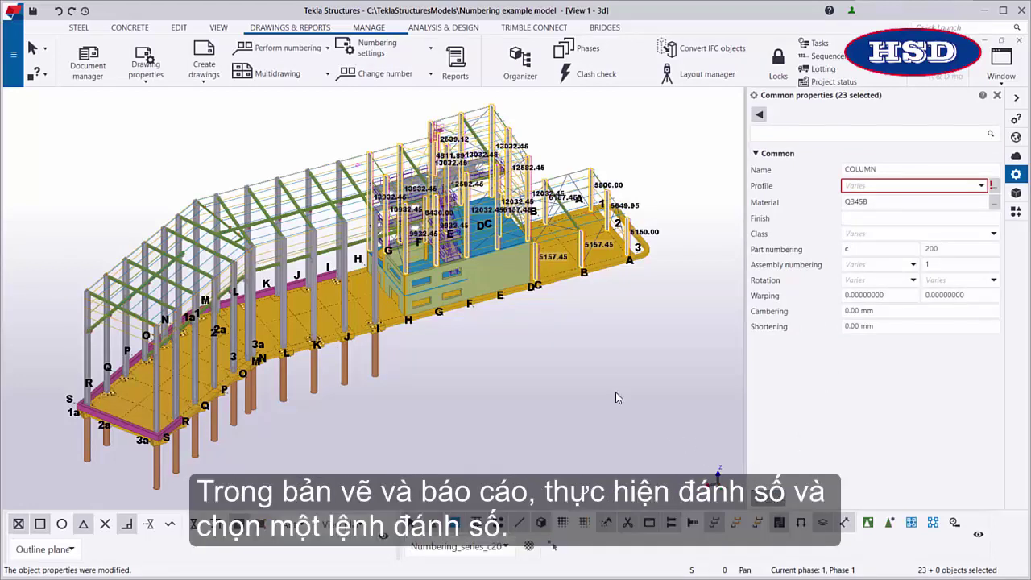
click(314, 50)
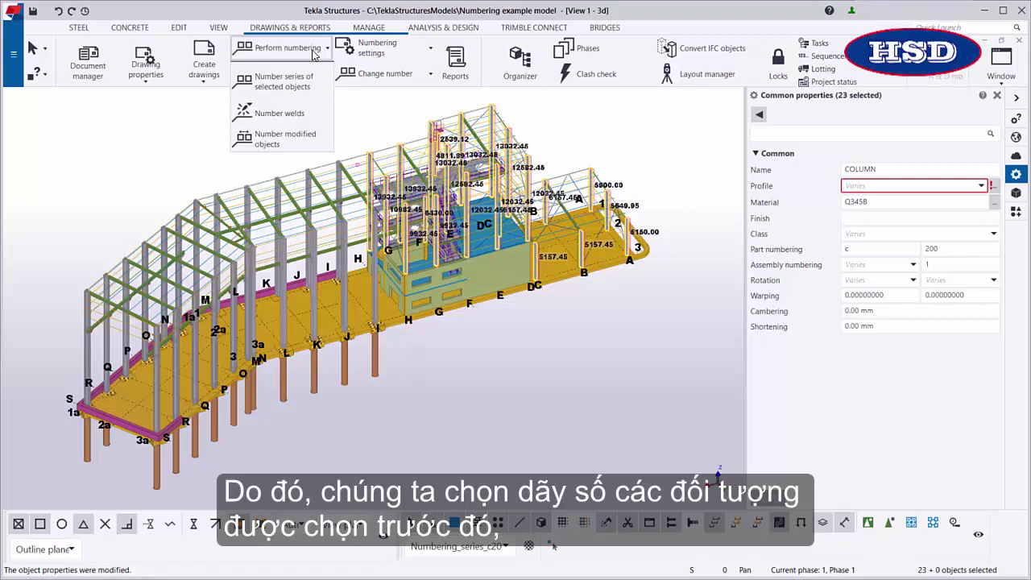
click(284, 83)
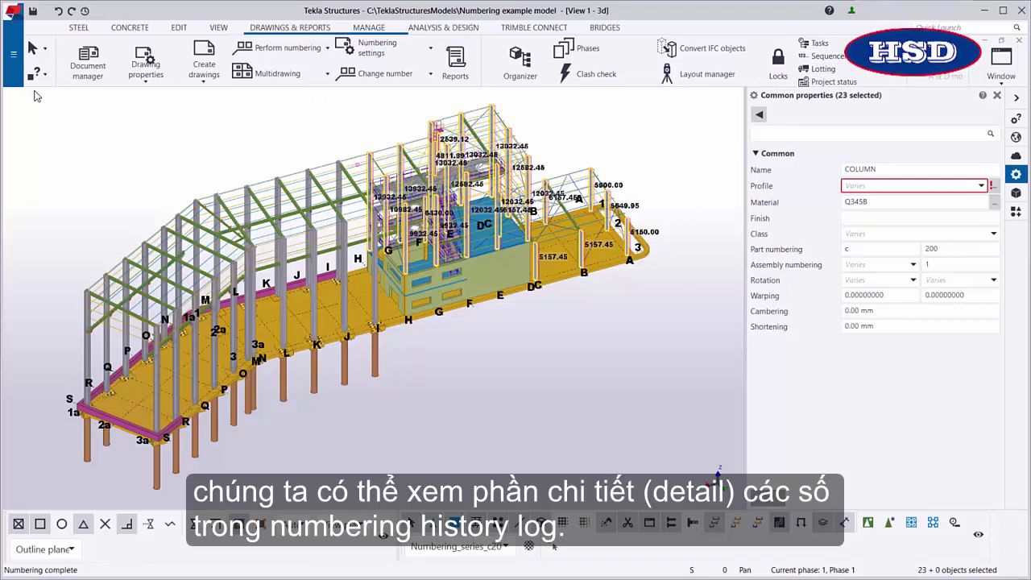
- Open the numbering history log and check the new part numbers in the c/200 series for overlaps
click(13, 54)
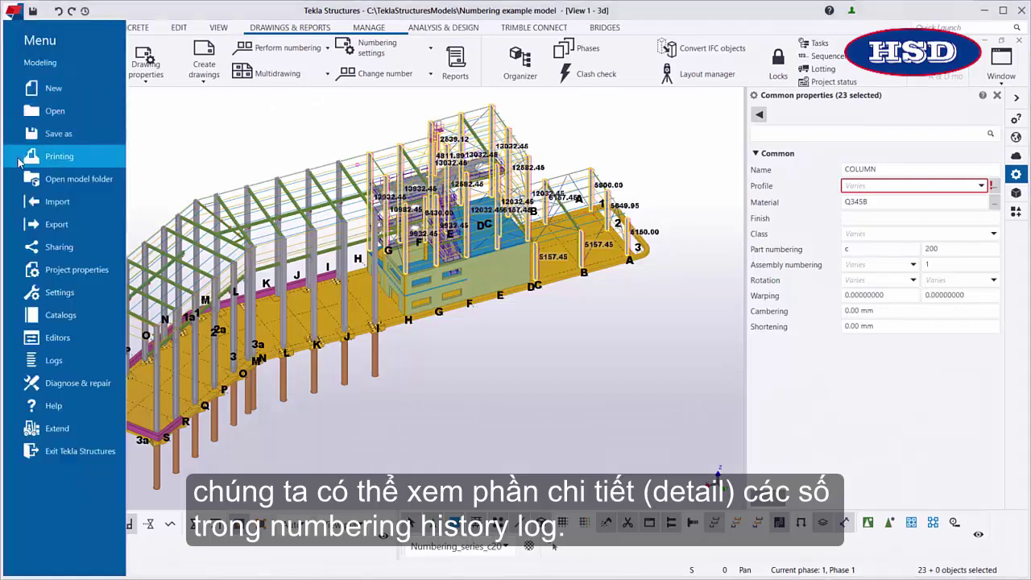
click(24, 364)
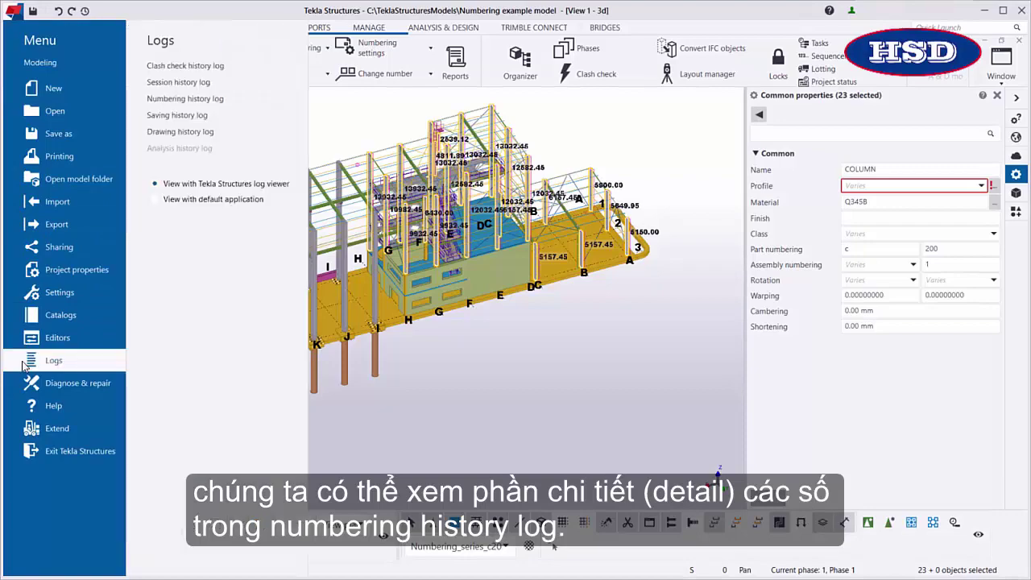
click(279, 98)
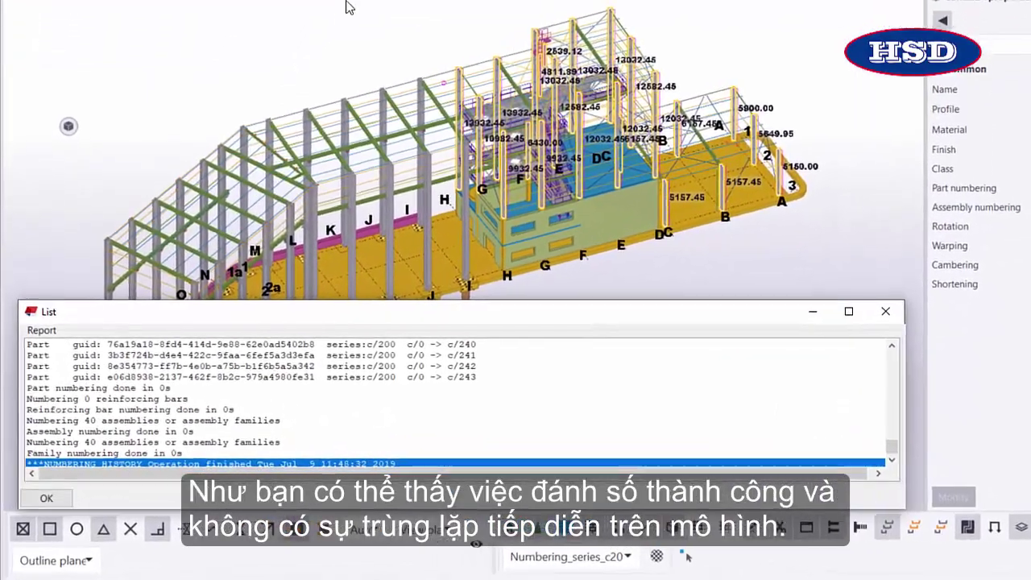
scroll(365, 409, up, 7)
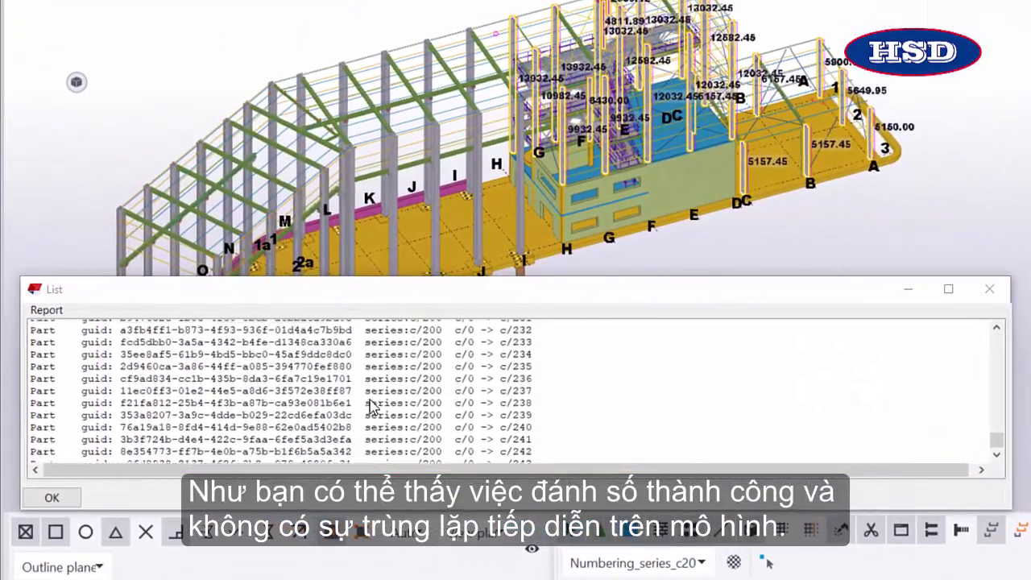
scroll(371, 407, up, 5)
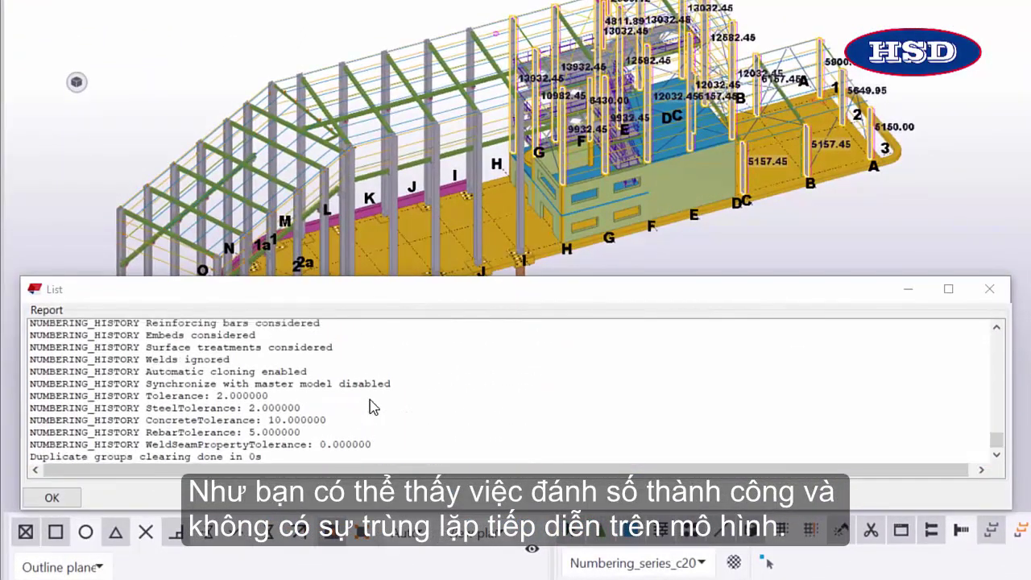
scroll(373, 407, up, 2)
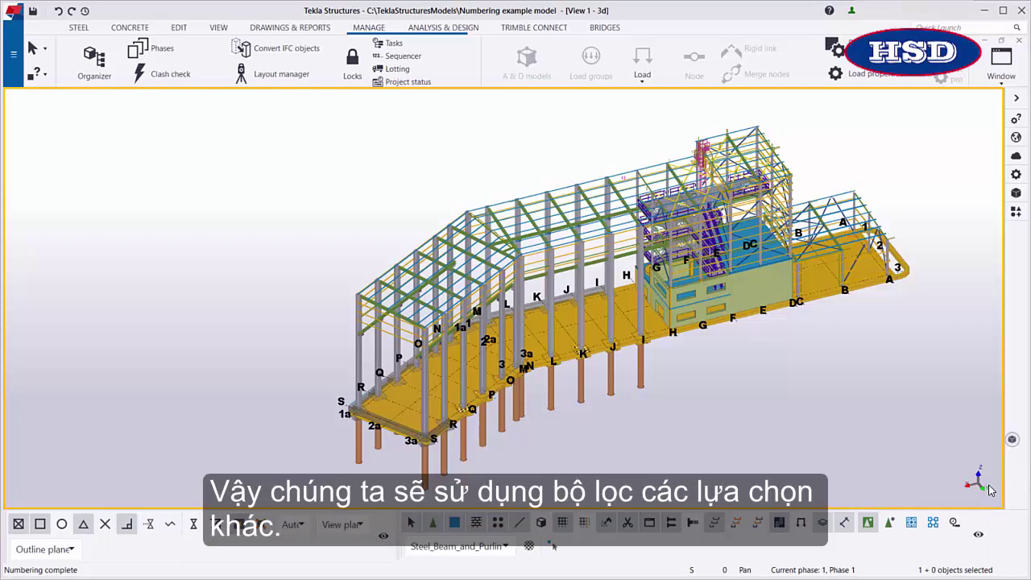
- Select the whole model through the Steel_Beam_and_Purlin filter and list the selected objects in the Organizer
drag(990, 486, 307, 120)
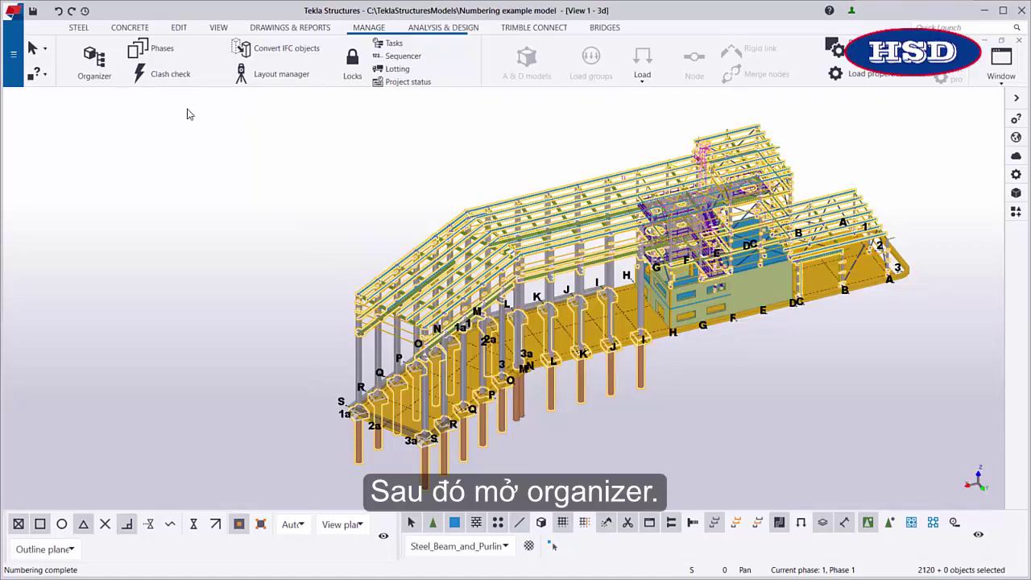
click(113, 82)
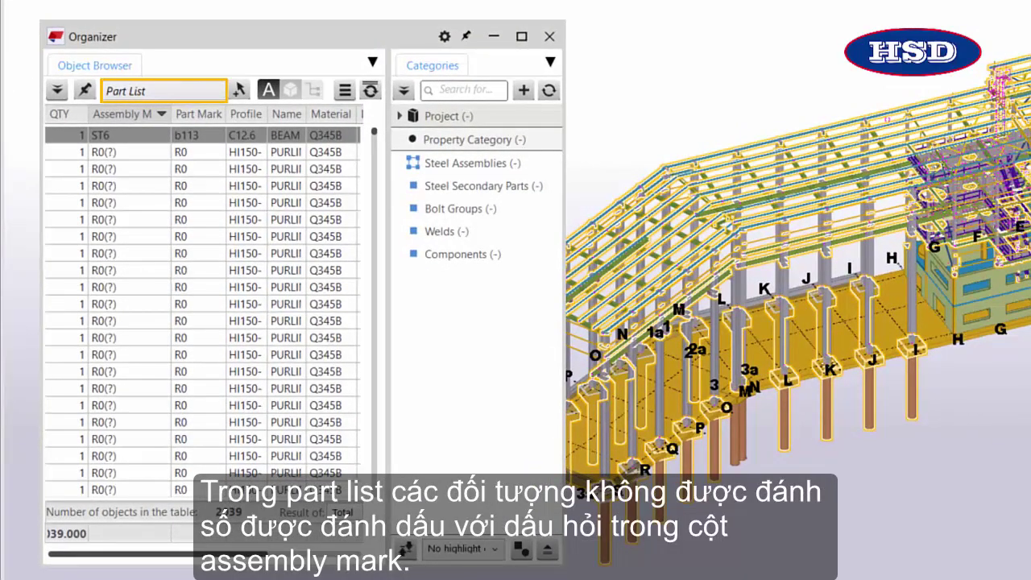
- Highlight all unnumbered R0(?) purlins in the Organizer's Part List and select them in the model
click(148, 154)
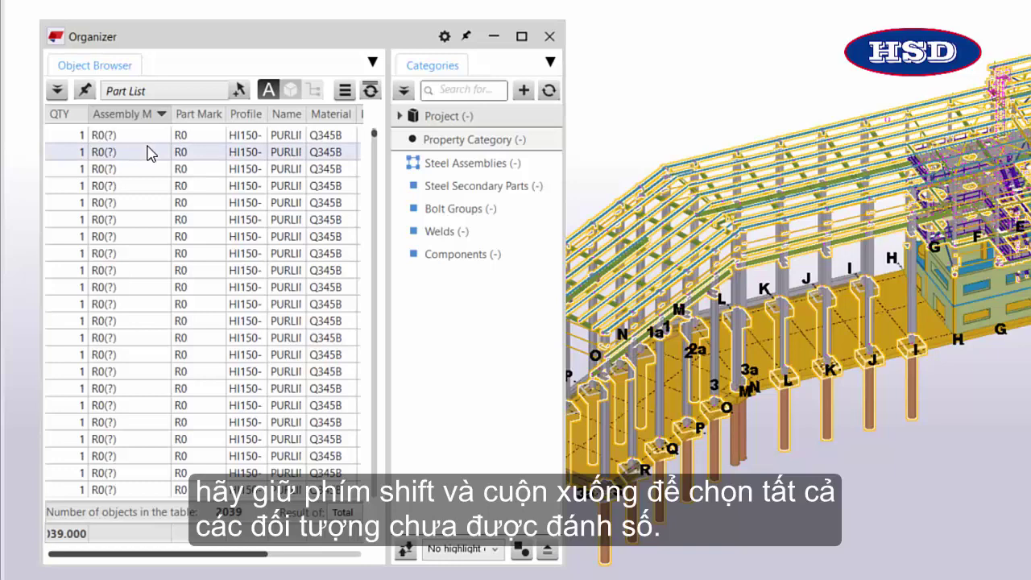
shift+scroll(148, 153, down, 5)
shift+scroll(148, 153, down, 4)
shift+click(143, 168)
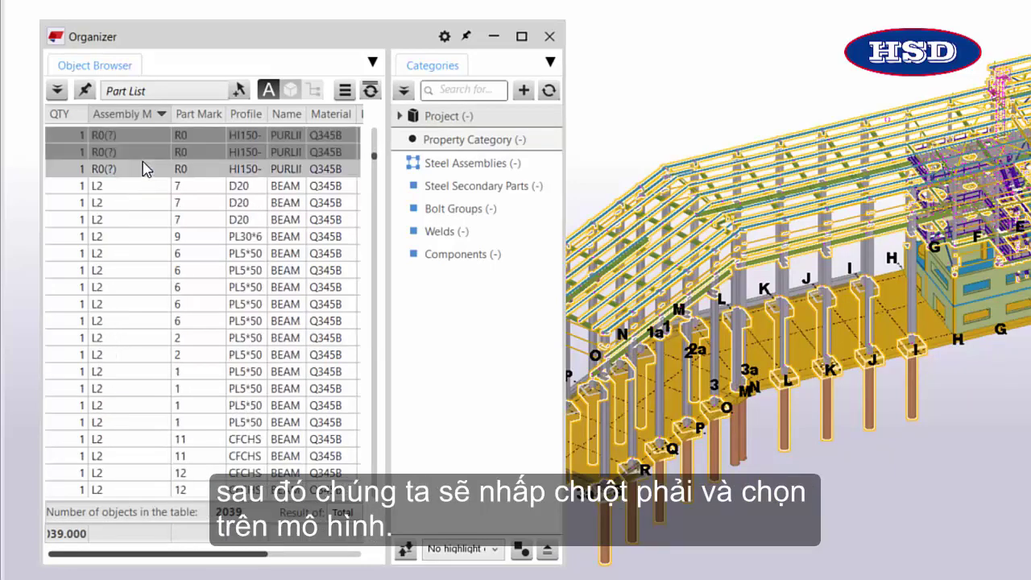
right_click(144, 168)
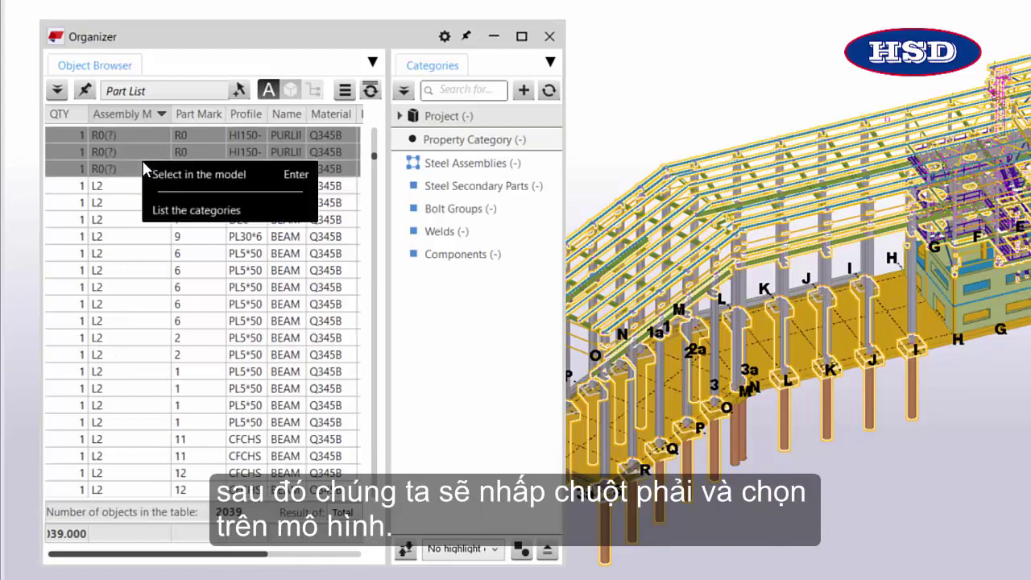
click(156, 175)
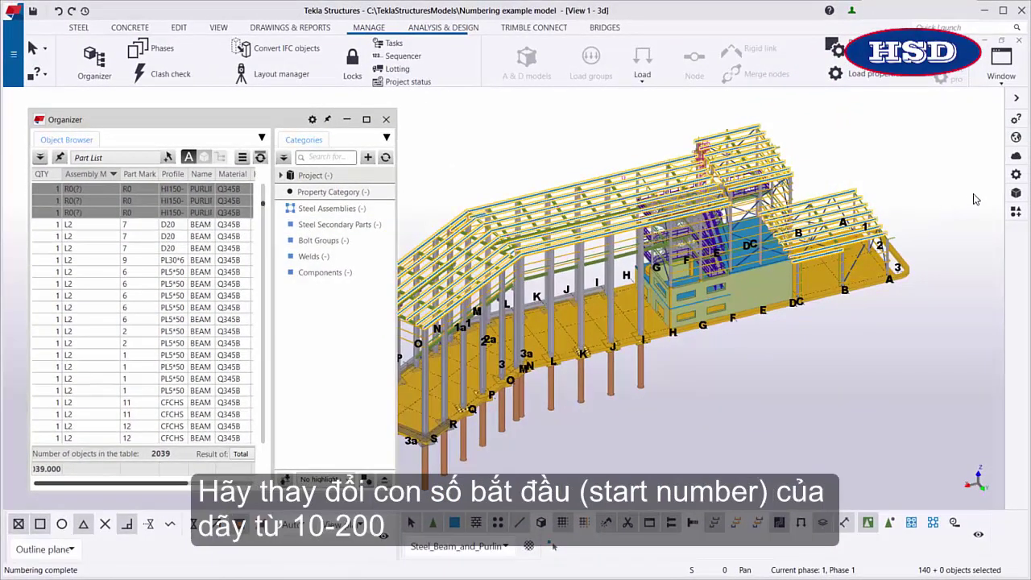
- Set the assembly numbering start number of the selected purlins to 200 and apply the change
click(1014, 175)
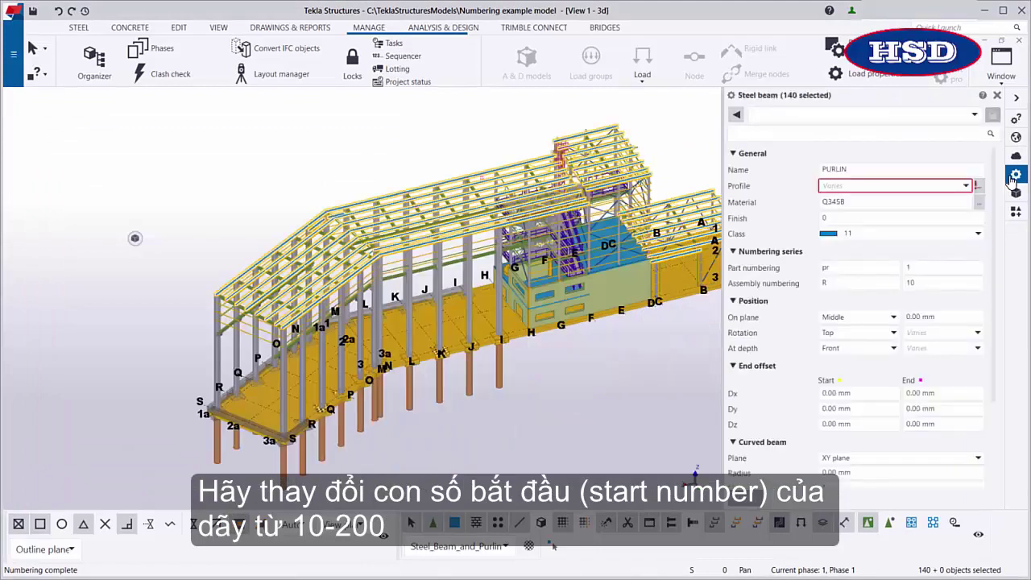
double_click(933, 283)
key(BackSpace)
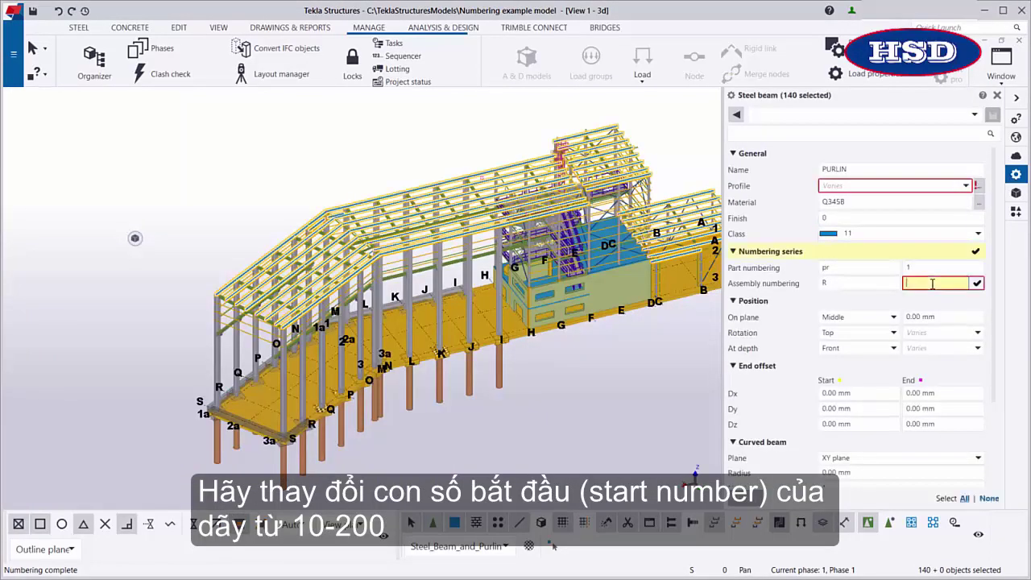
text(200)
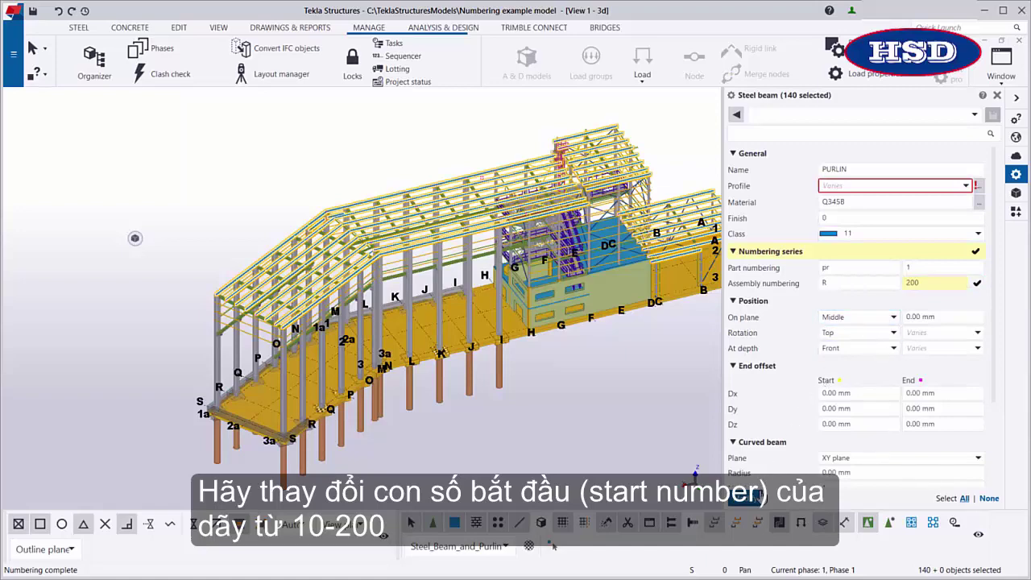
click(747, 498)
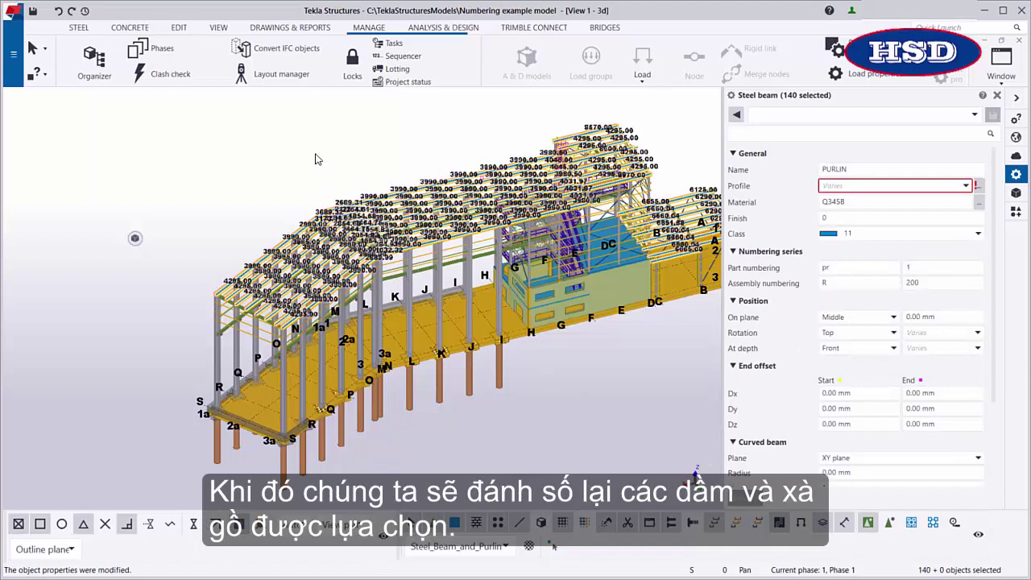
- Renumber the number series of the selected purlins with the Number series of selected objects command
click(257, 31)
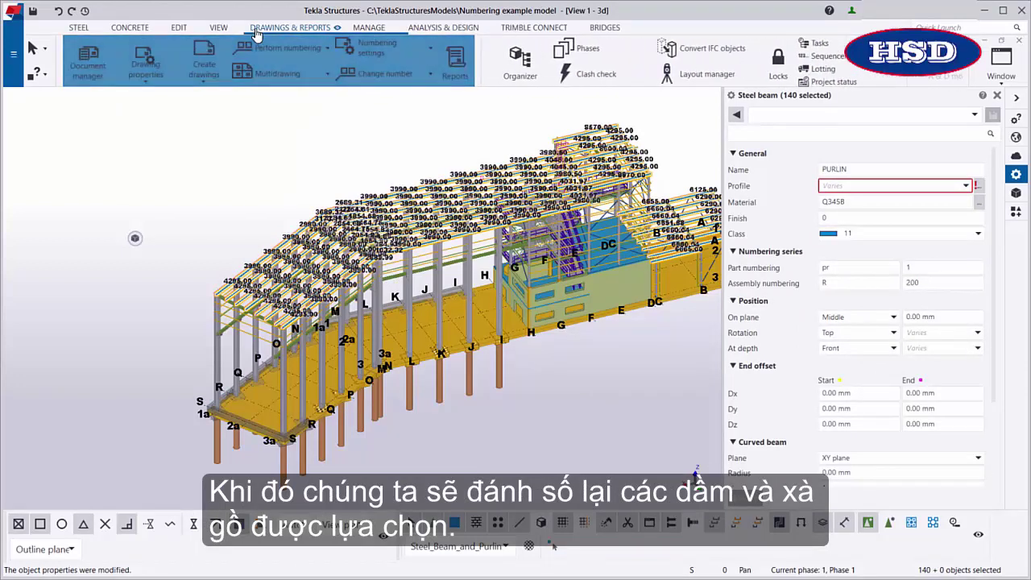
click(260, 46)
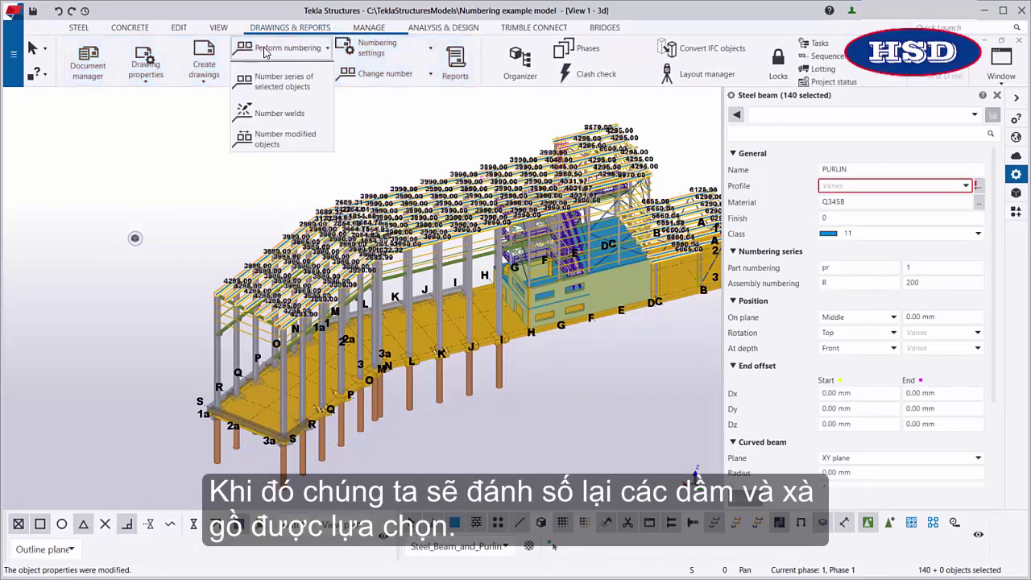
click(272, 80)
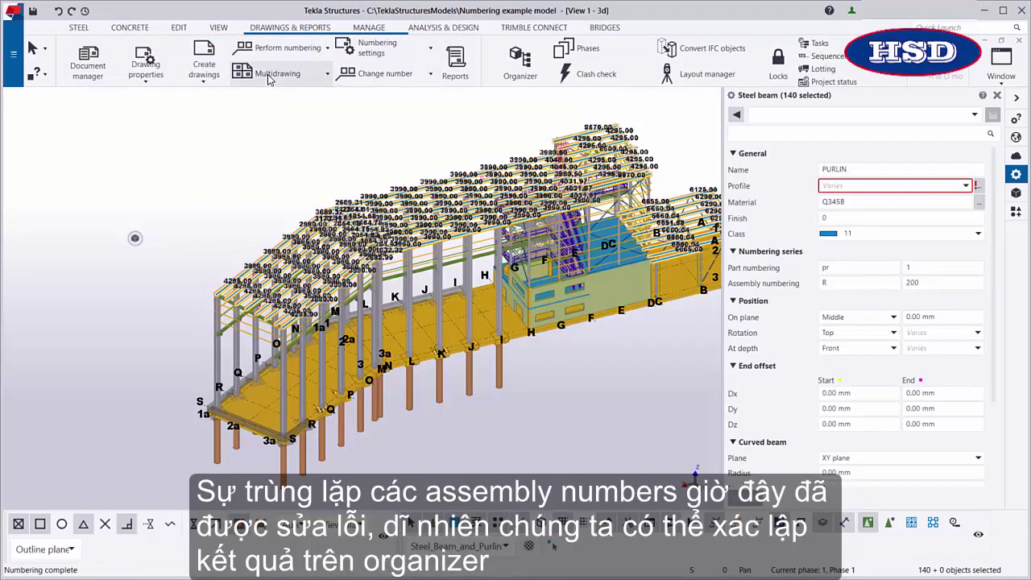
- Open the Organizer and refresh its Part List for the selected purlins to check their assembly marks
click(359, 29)
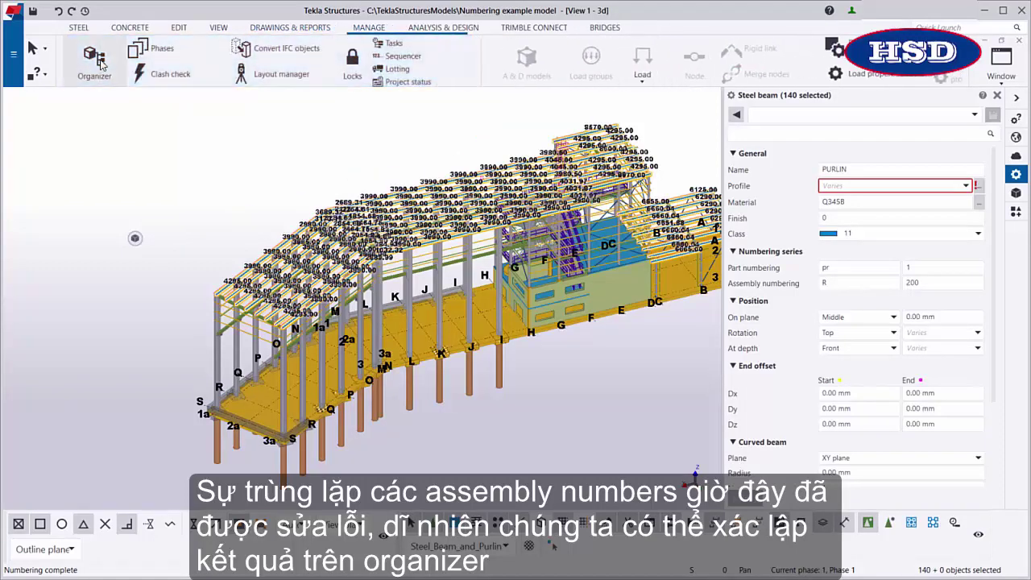
click(96, 58)
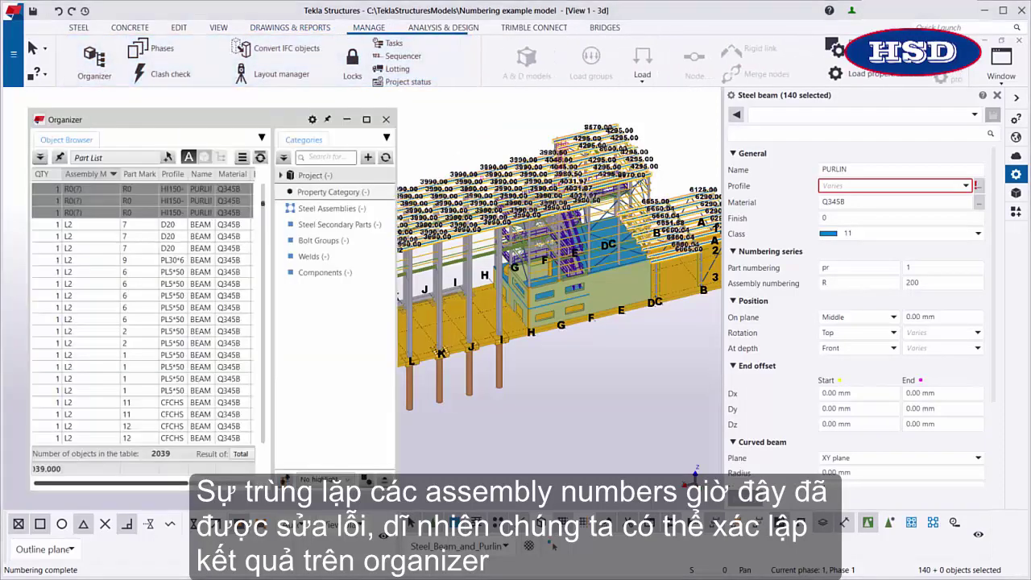
click(259, 164)
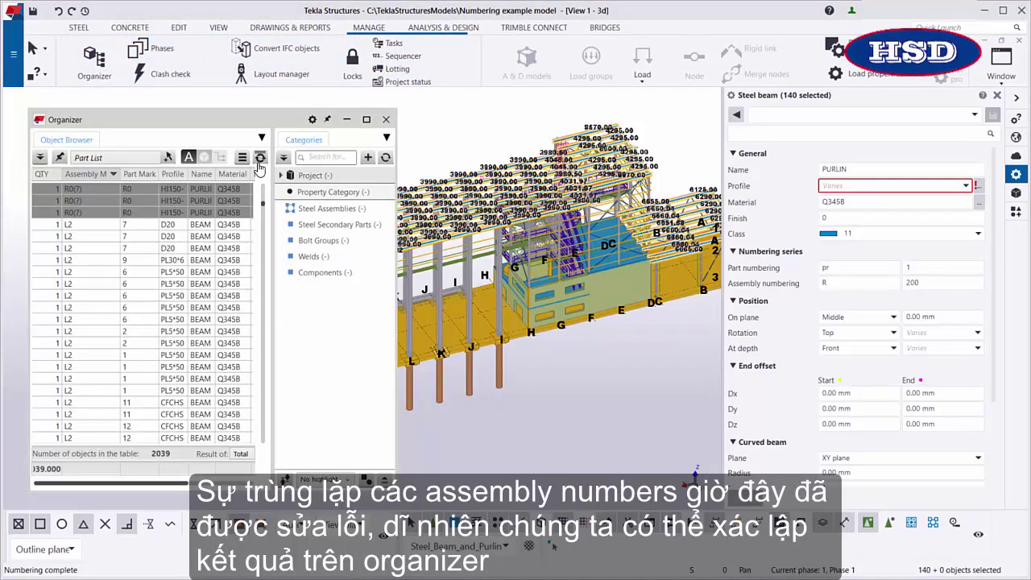